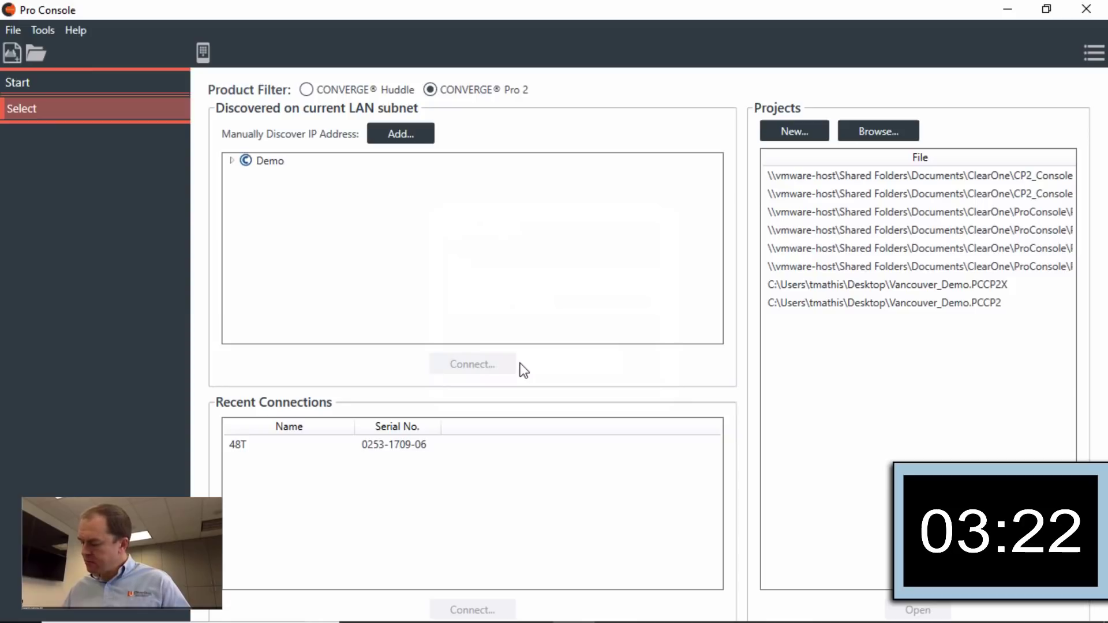
Create a new CONVERGE Pro 2 project with one CONVERGE Pro 2 48T and name the project Demo.
key(ctrl+n)
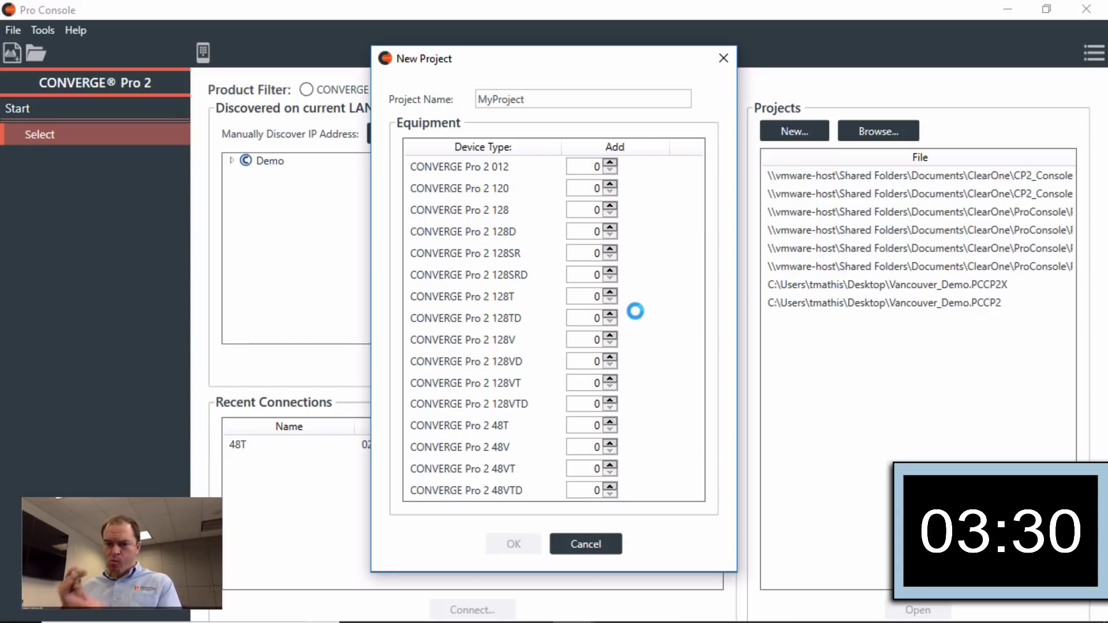
click(610, 422)
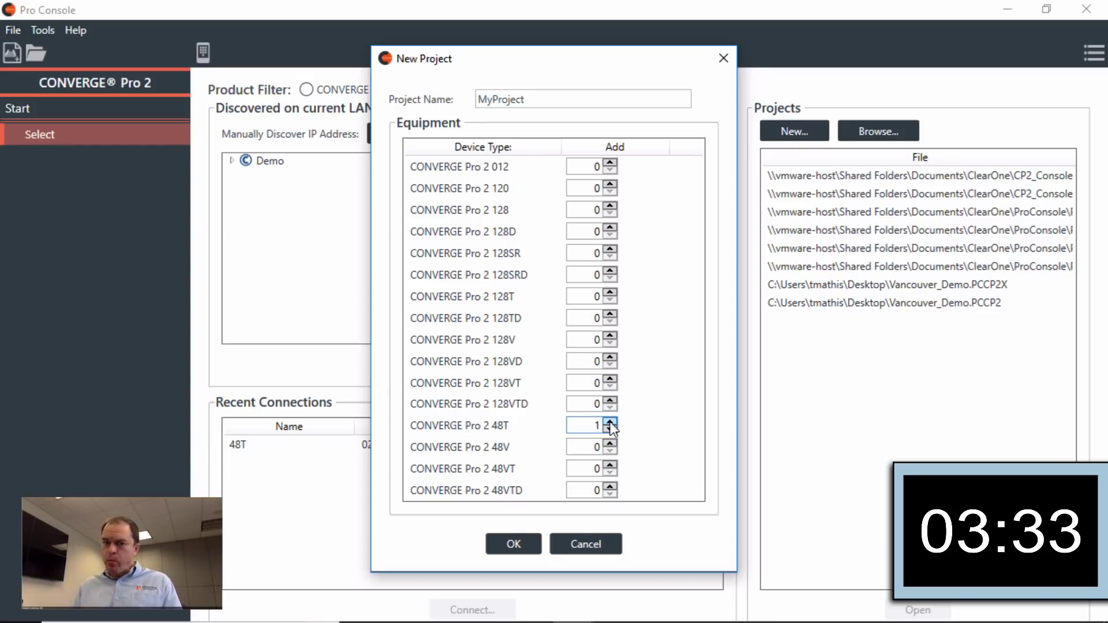
click(513, 544)
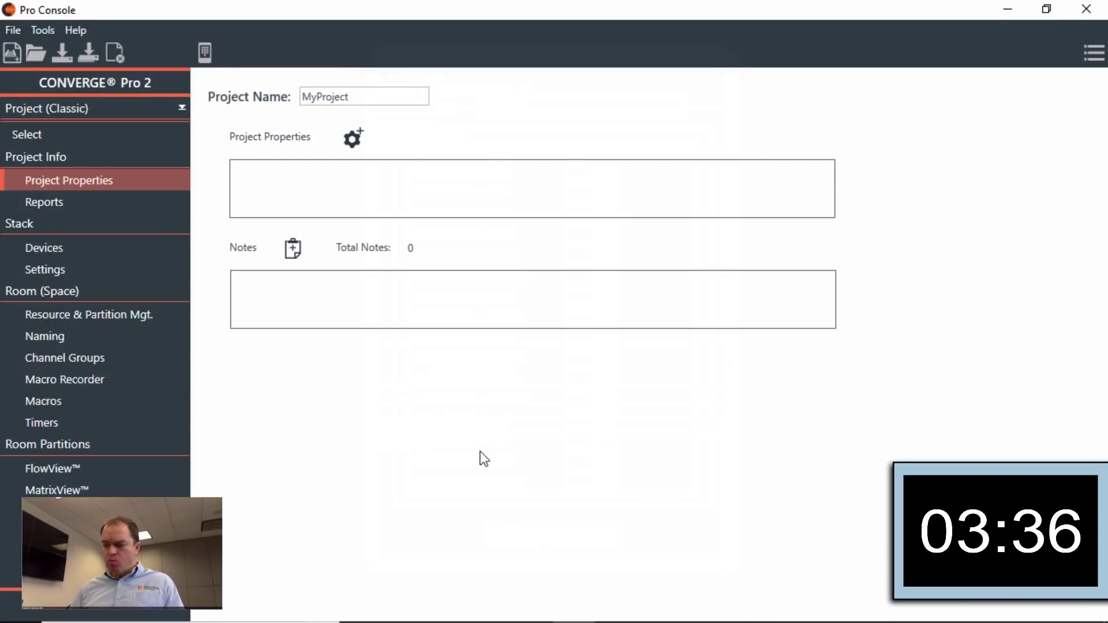
double_click(352, 97)
text(Demo)
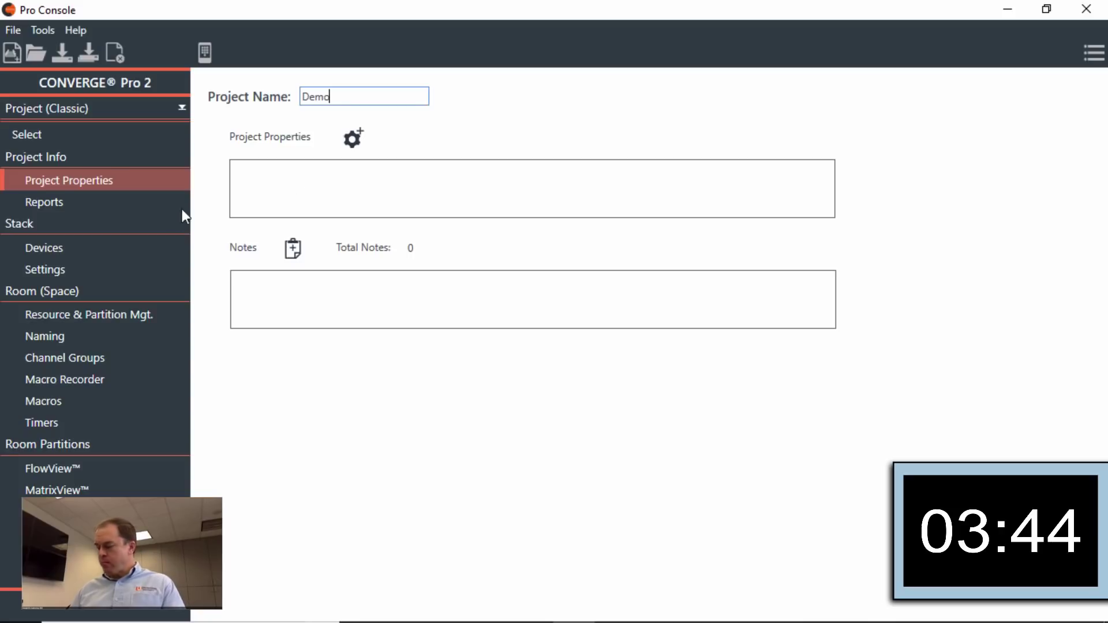
In the stack's device settings, rename the CONVERGE Pro 2 48T as 48T.
click(141, 253)
click(140, 248)
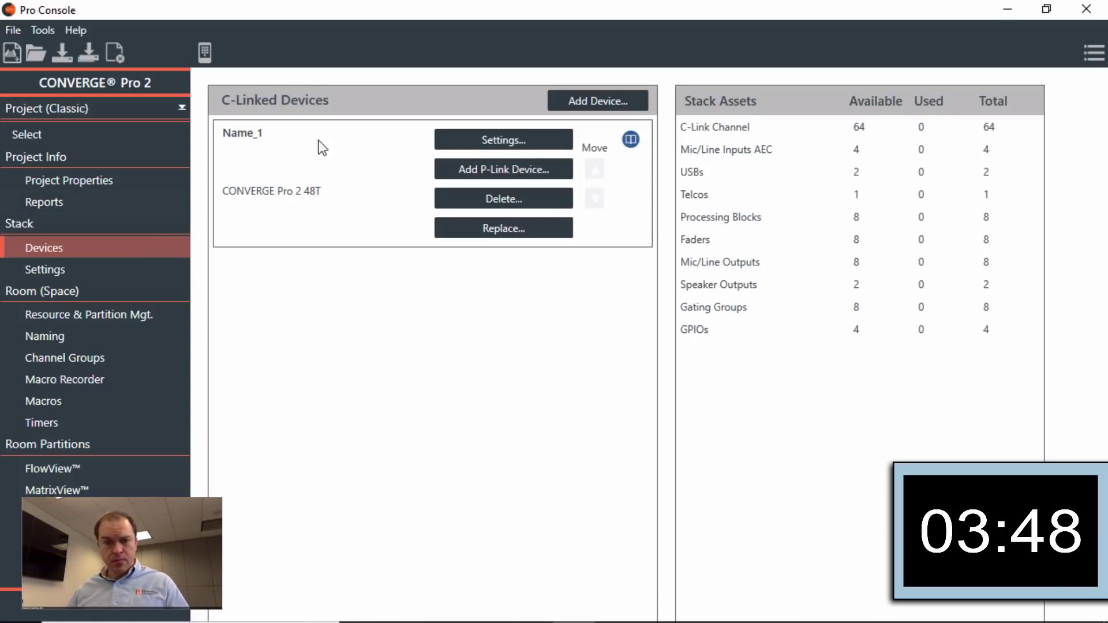
click(500, 142)
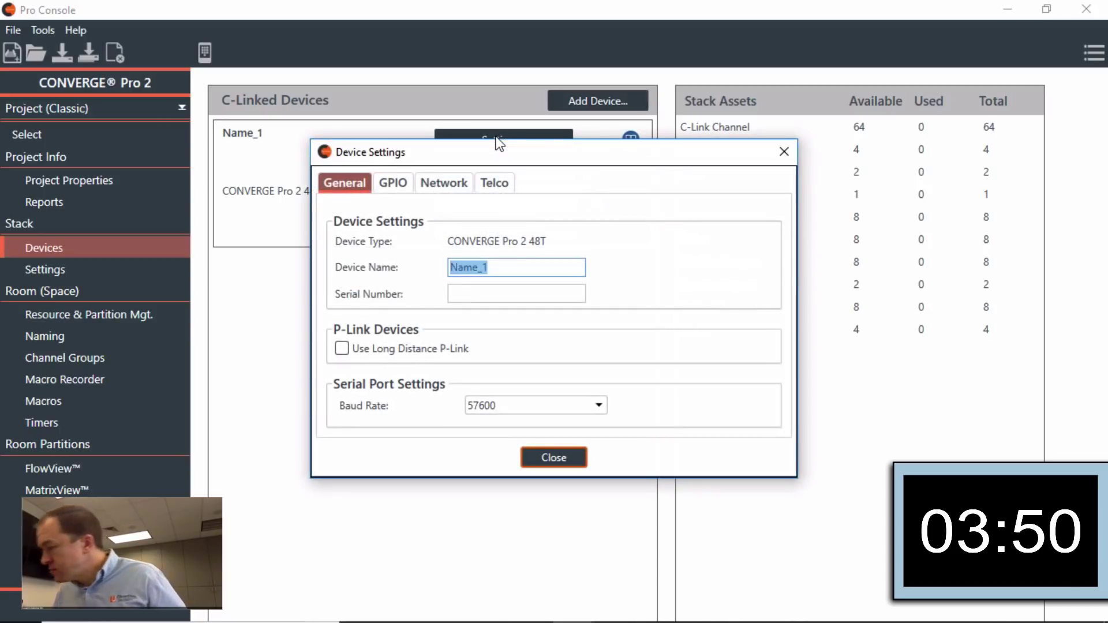
text(48T)
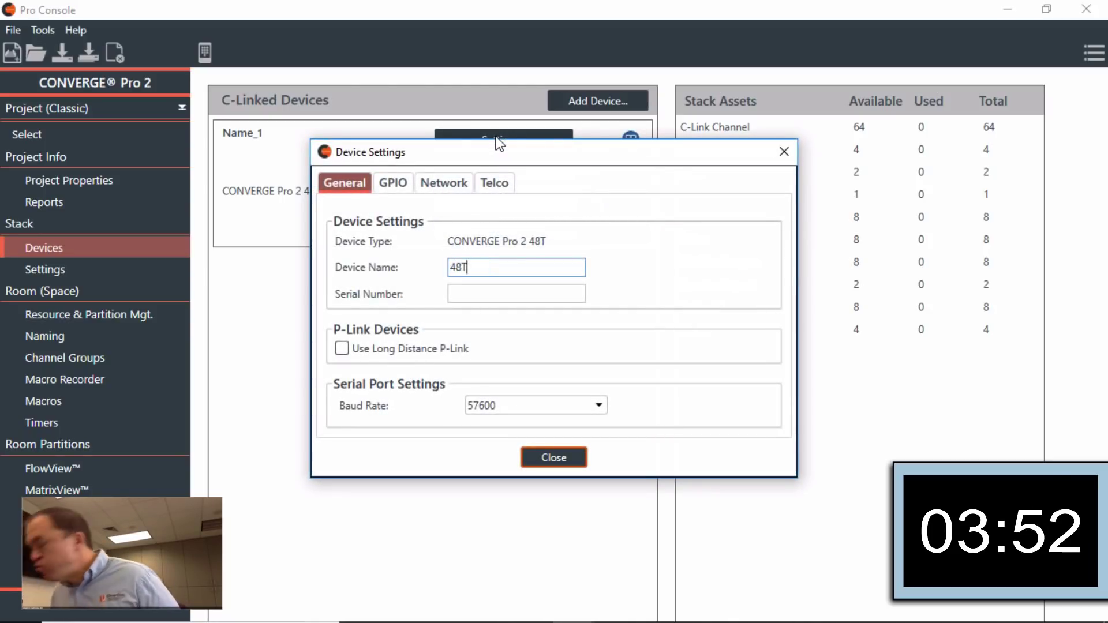
click(556, 455)
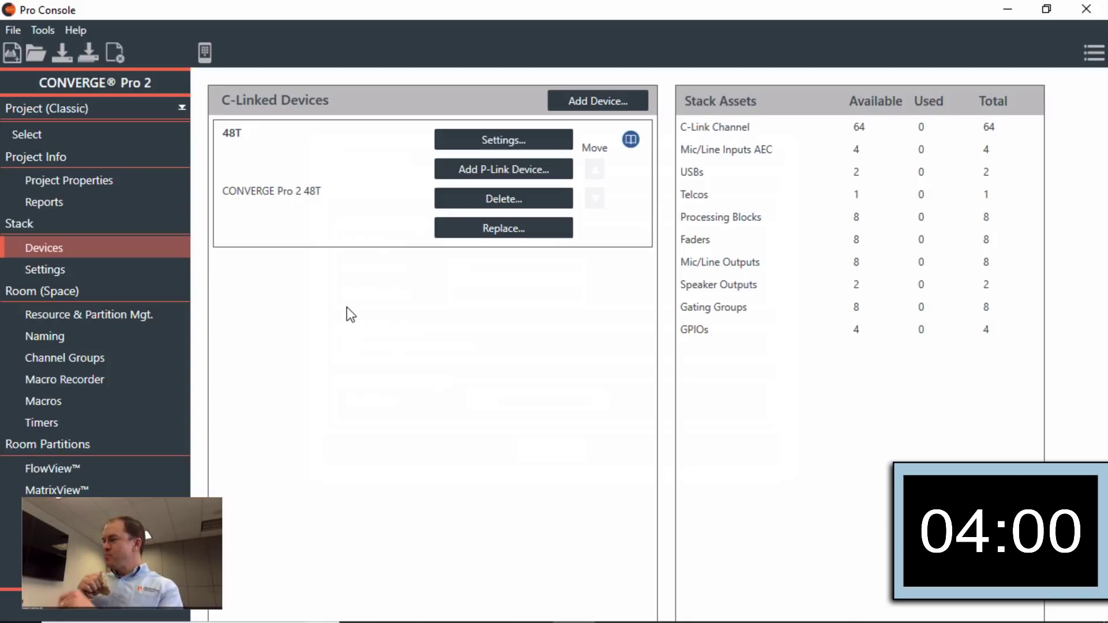
Add a Beamforming Mic Array 2 as a P-Link device on the 48T, named BFM2 with the Table mount style.
click(504, 171)
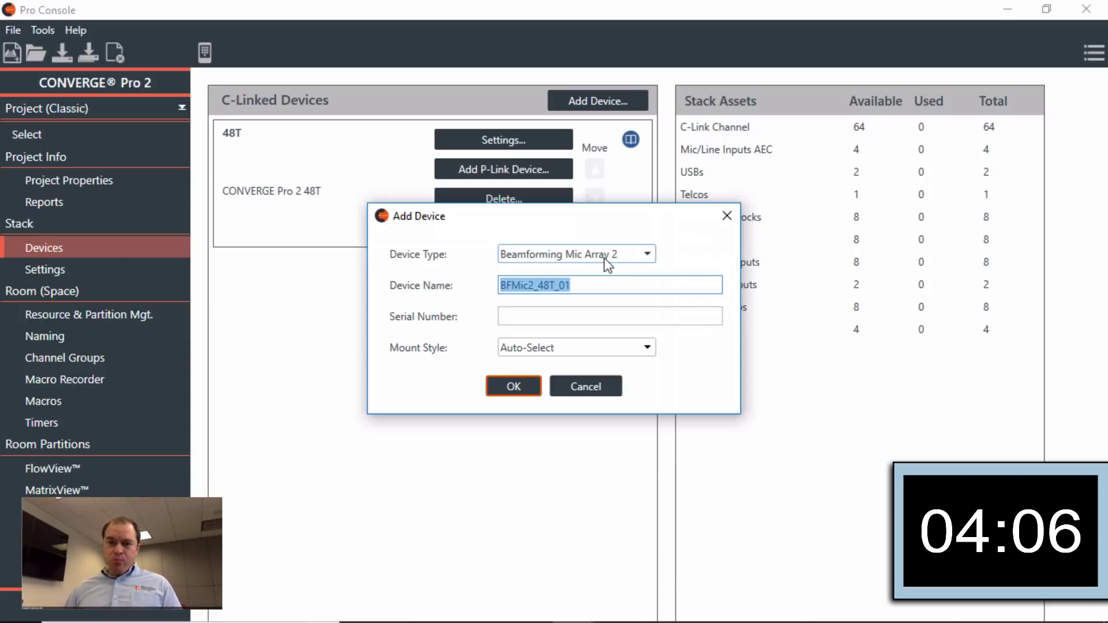
text(BFM)
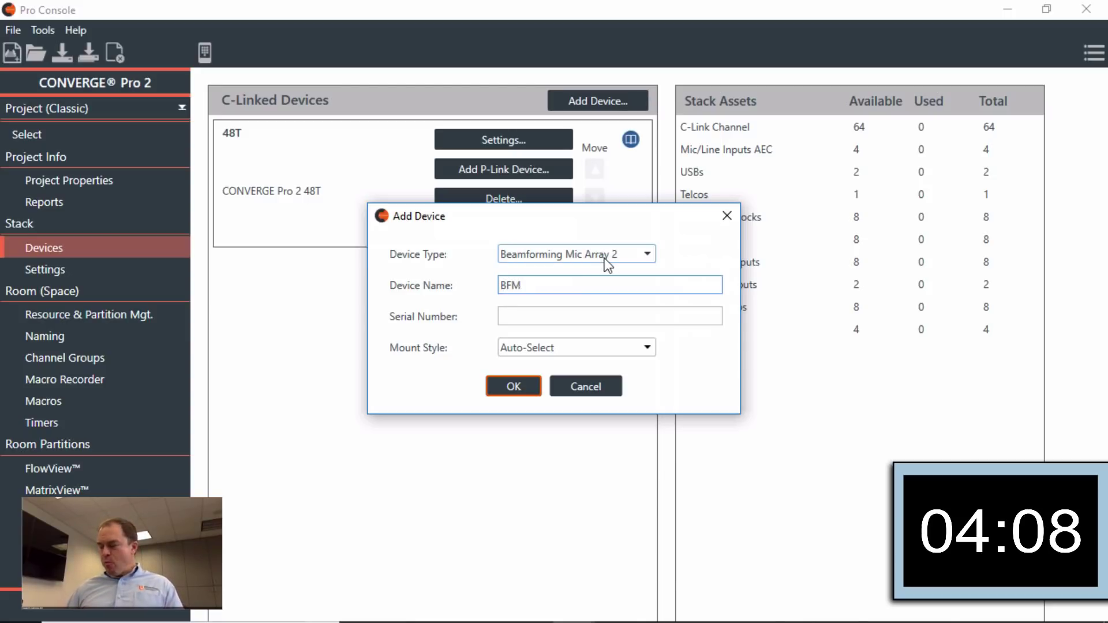
text(2)
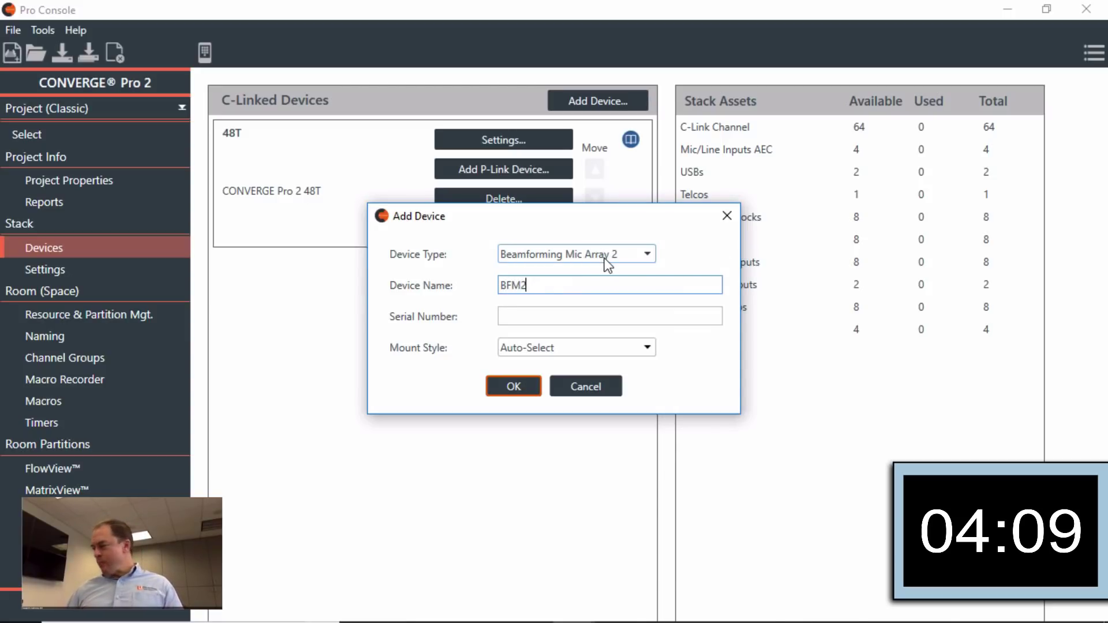
click(597, 348)
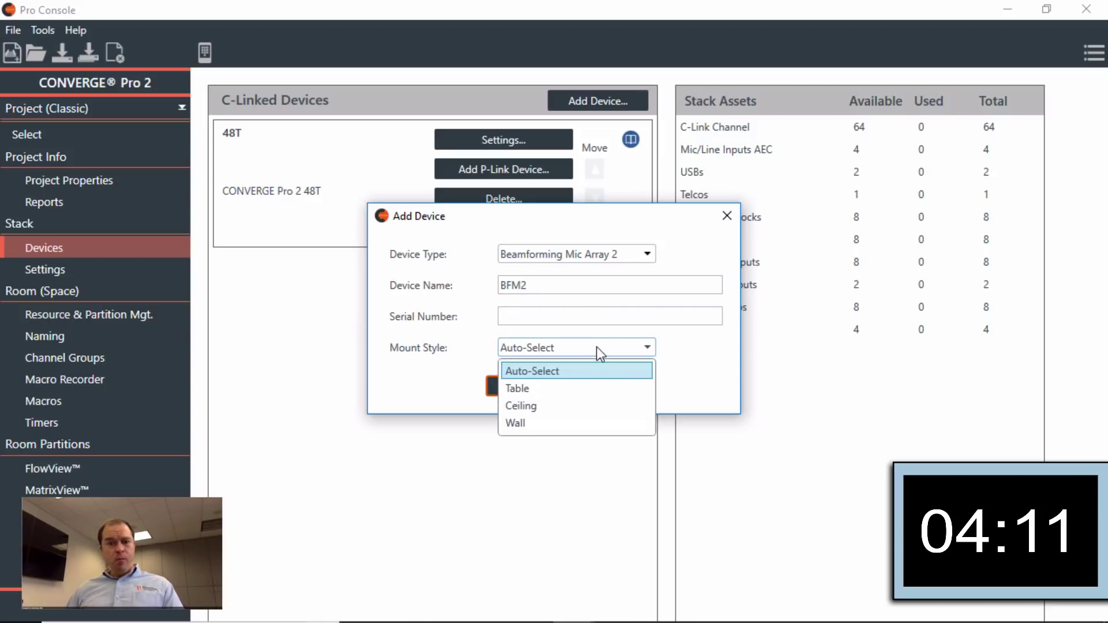
click(576, 390)
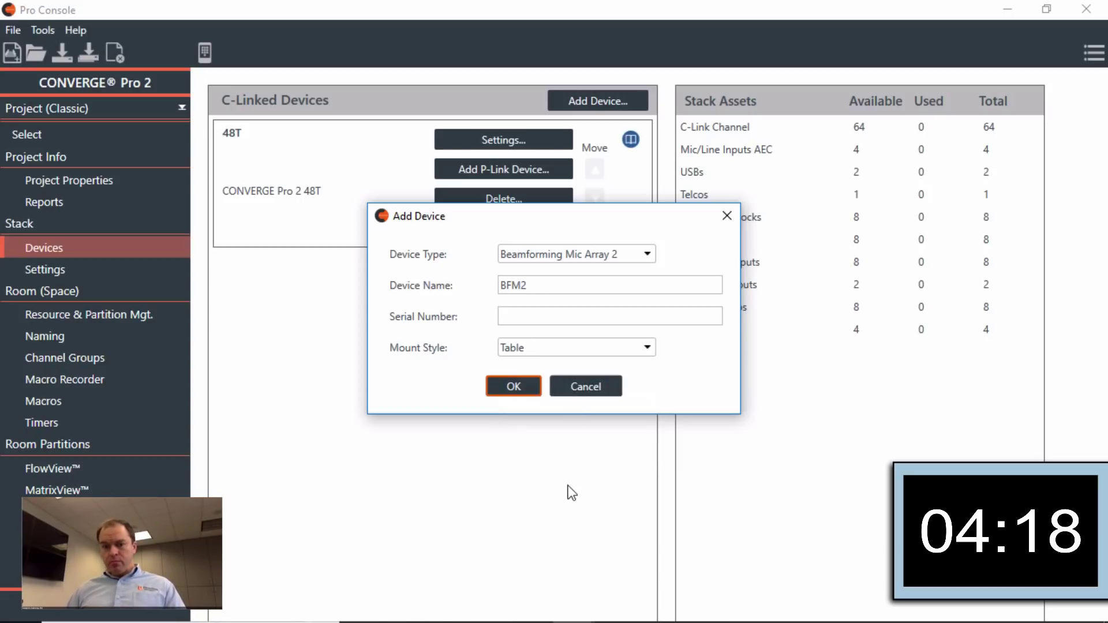
click(514, 389)
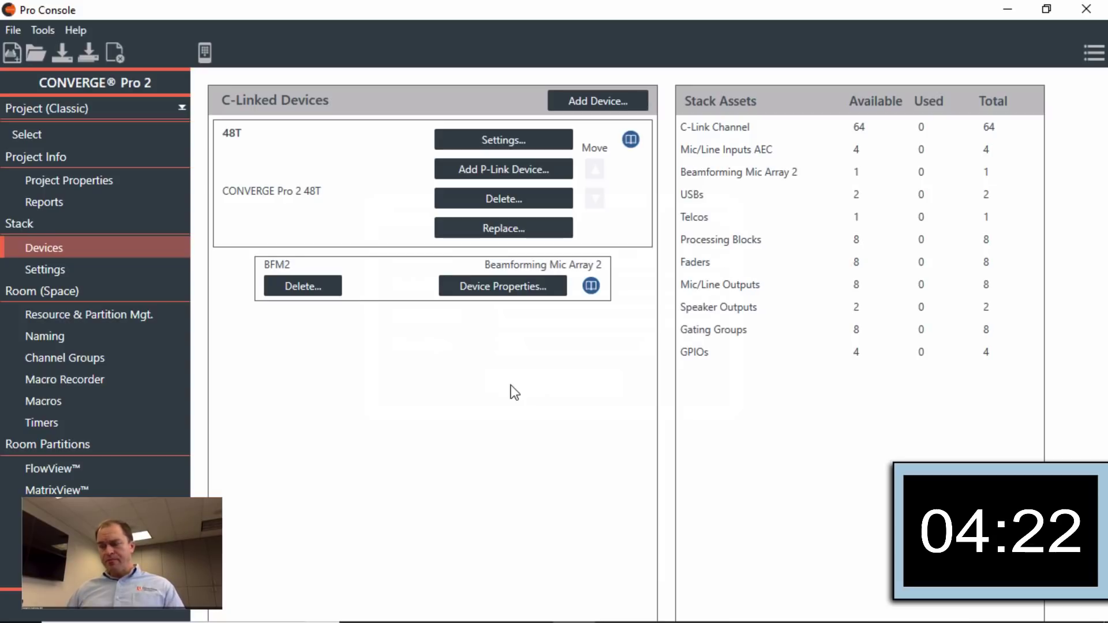
Rename the room partition Part_A as Demo_Room in the resource and partition management.
click(111, 320)
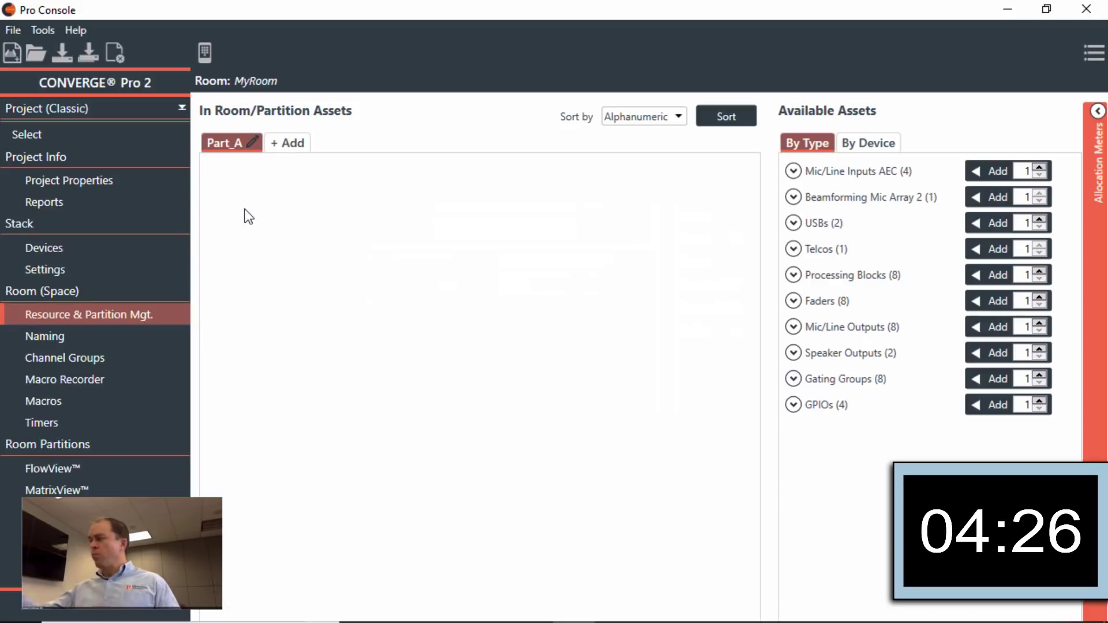
click(252, 148)
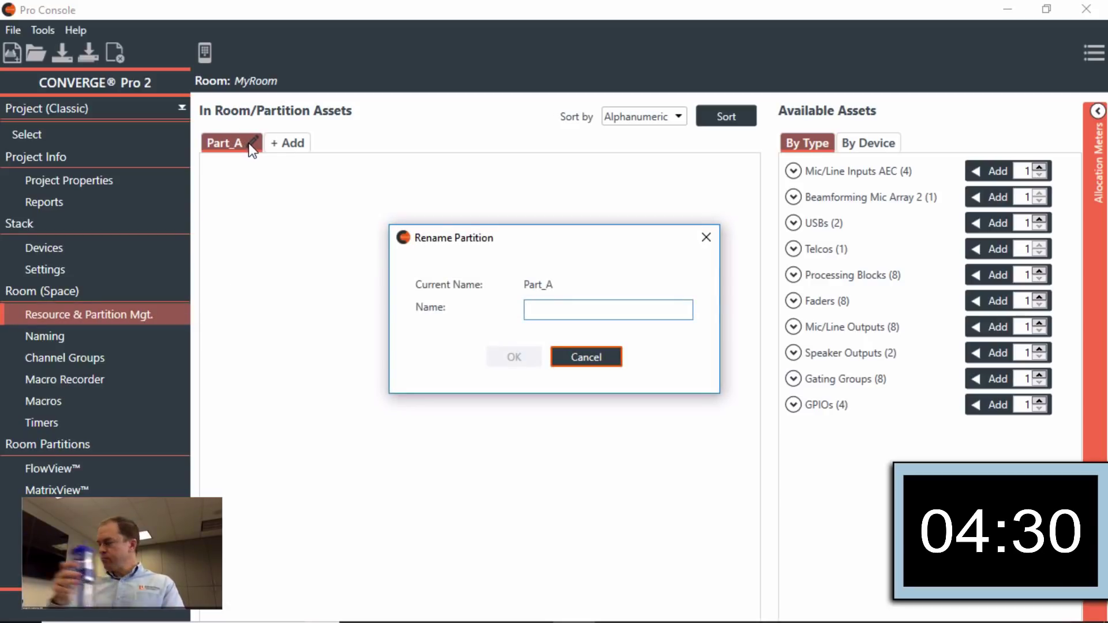
text(Demo)
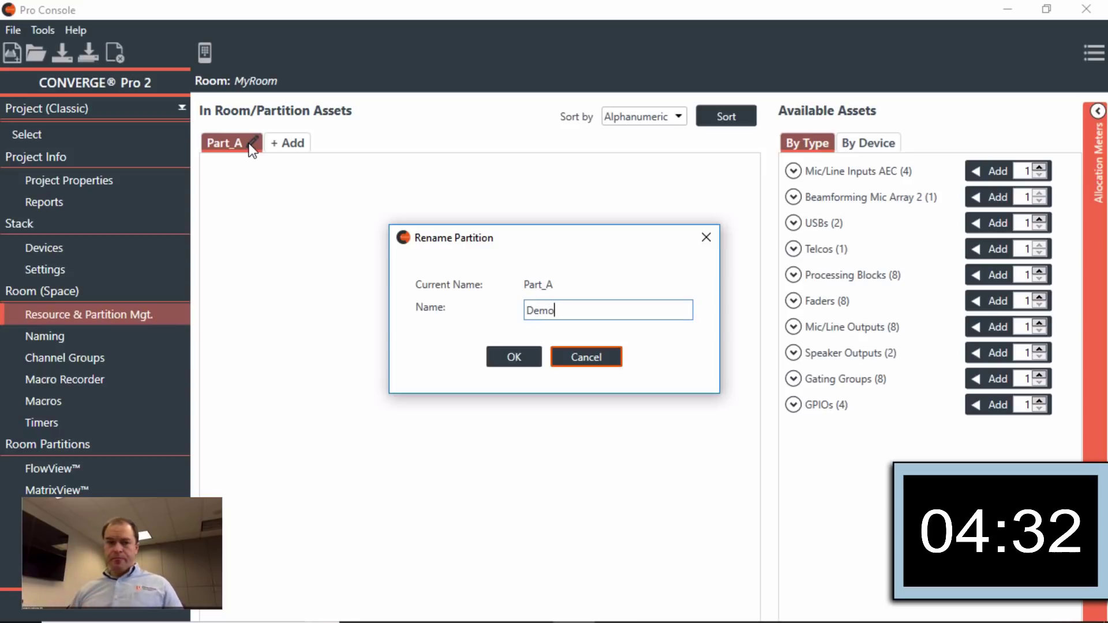
text(_Ro)
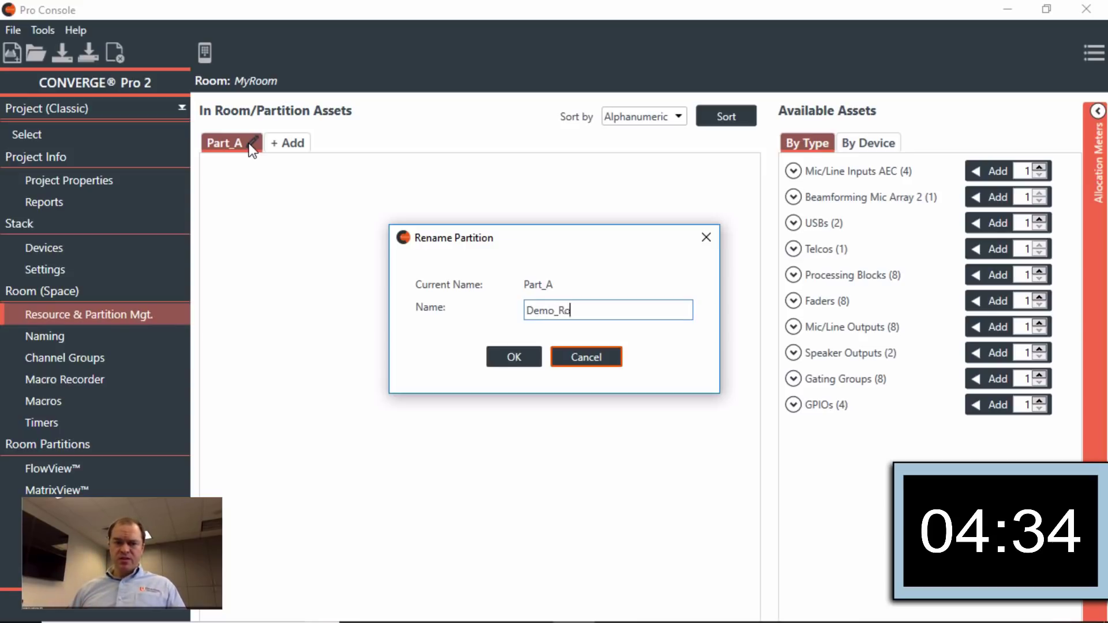
text(om)
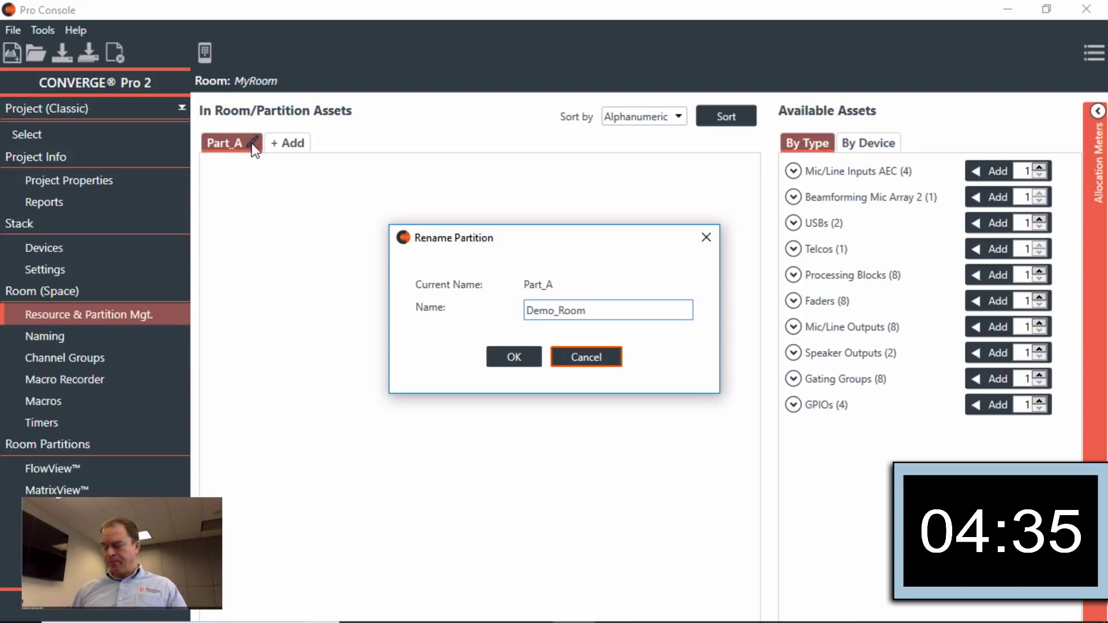
click(512, 358)
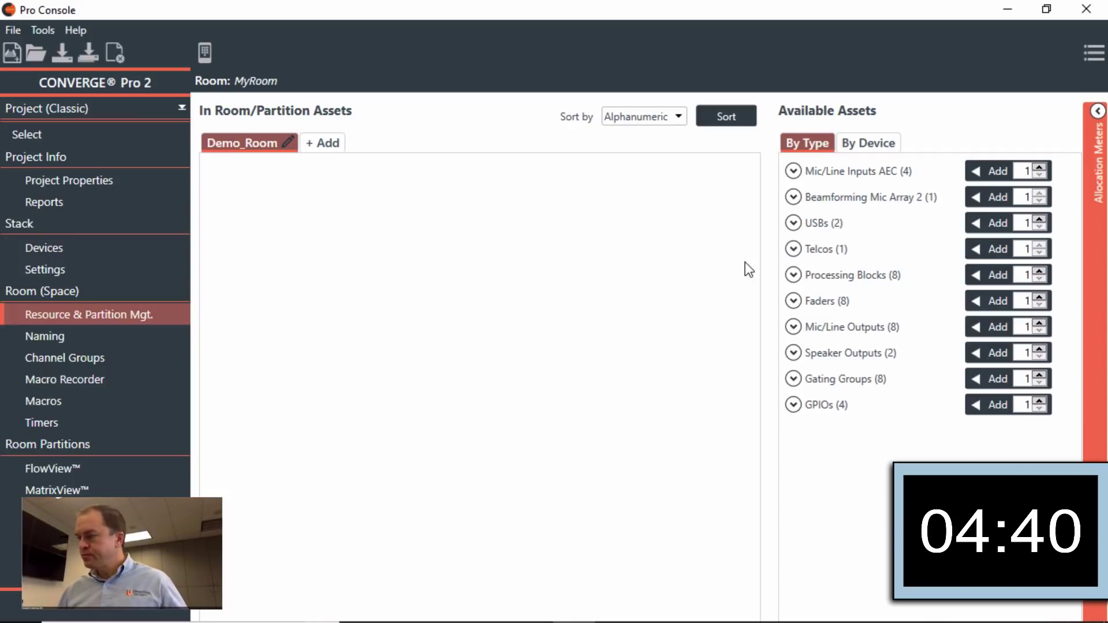
Add the BFM2 beamforming mic array from the available assets to the Demo_Room partition.
click(795, 171)
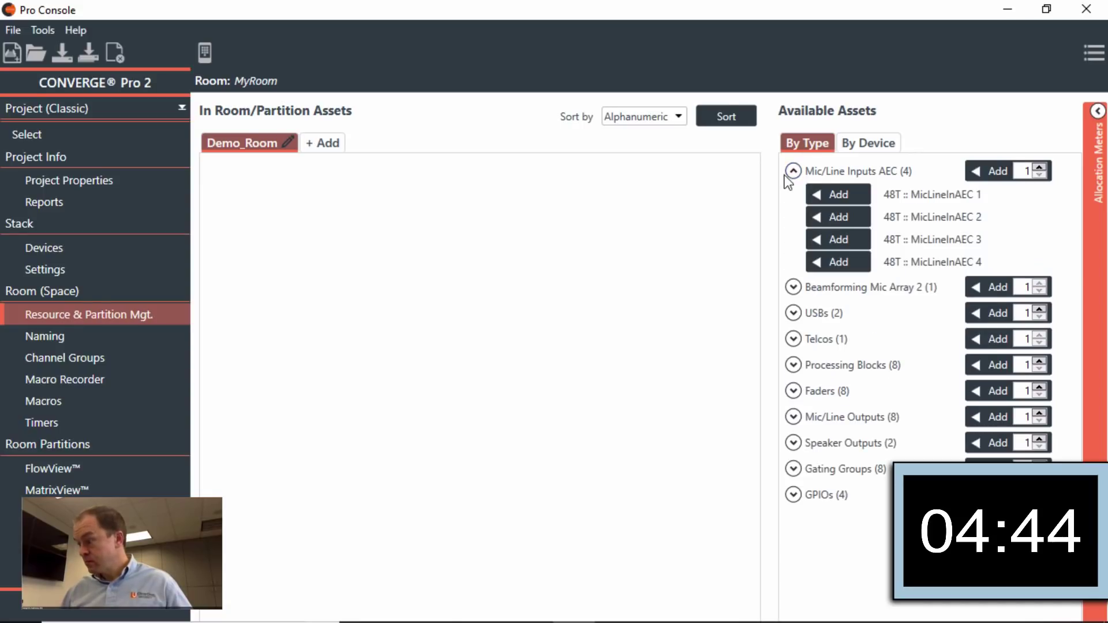
click(794, 172)
click(795, 198)
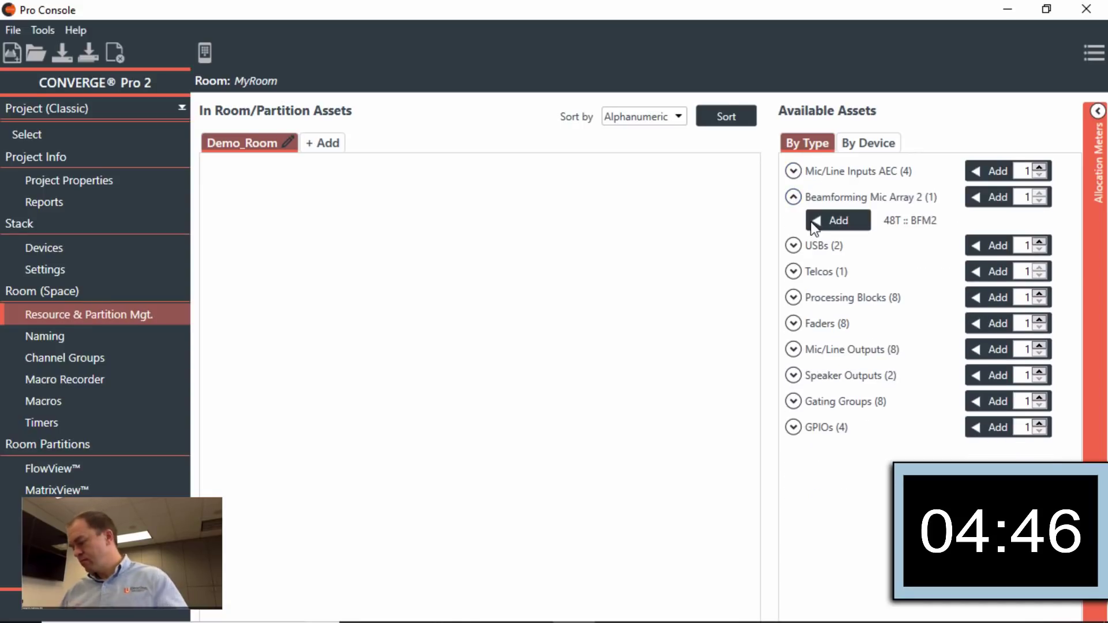
click(822, 219)
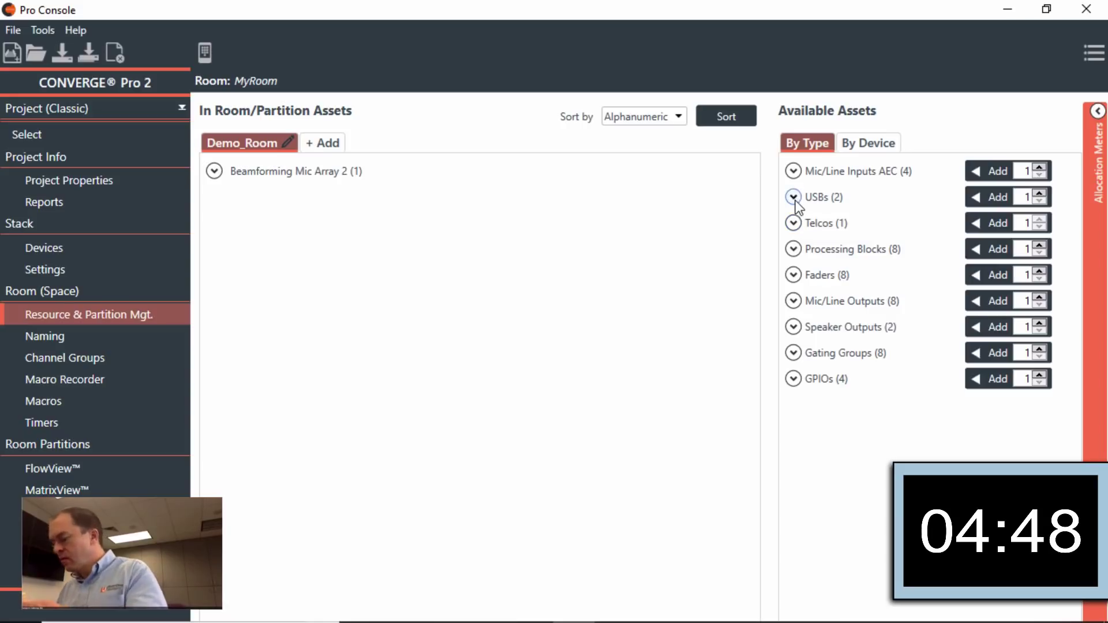
Add both USB channels and both speaker outputs of the 48T to the Demo_Room partition.
click(794, 197)
click(825, 220)
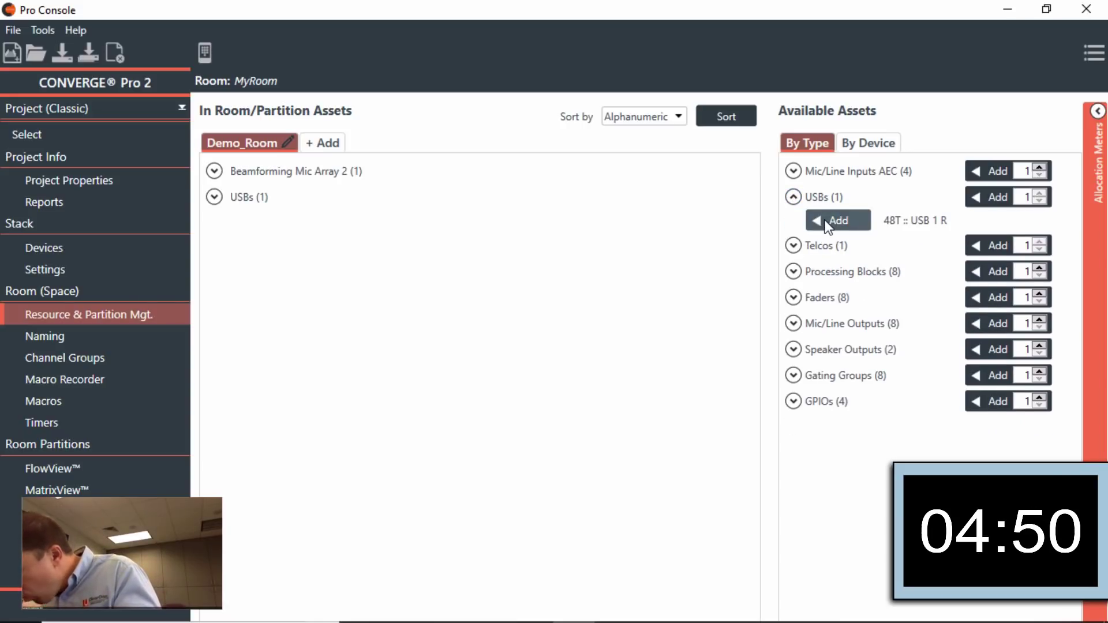
click(826, 221)
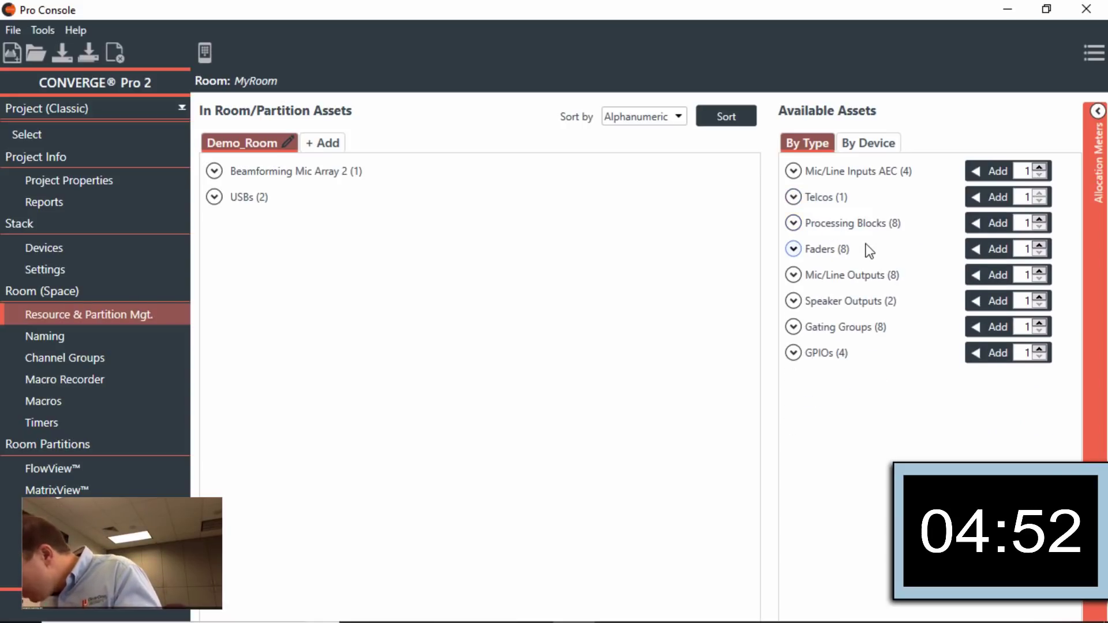
click(794, 301)
click(823, 325)
click(823, 325)
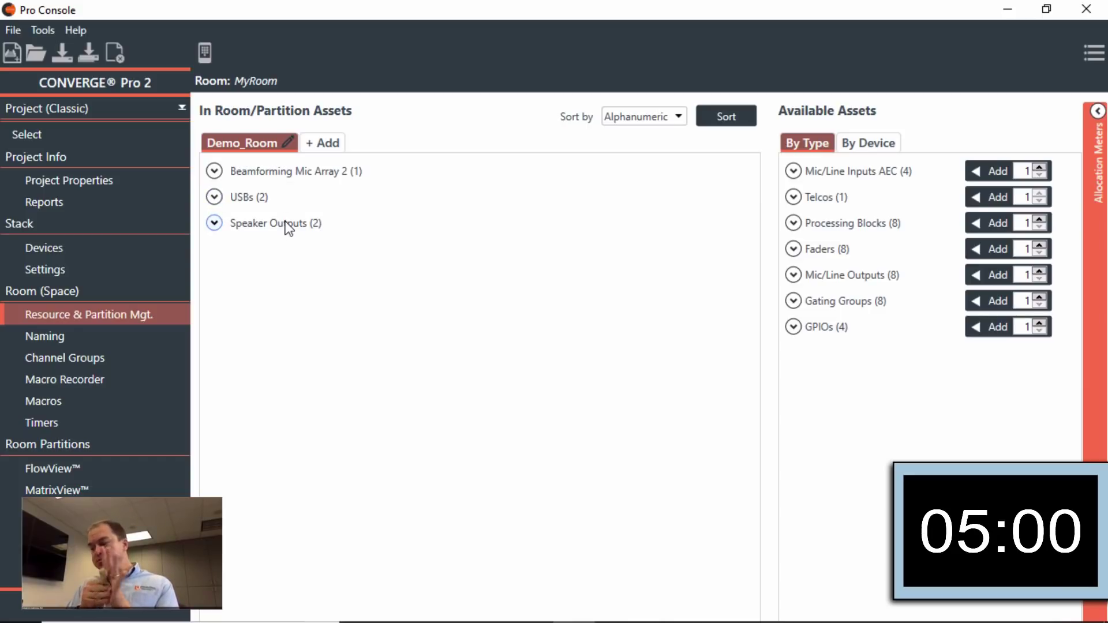
Rename the two speaker outputs as Spkr_48T_Left and Spkr_48T_Right.
click(91, 337)
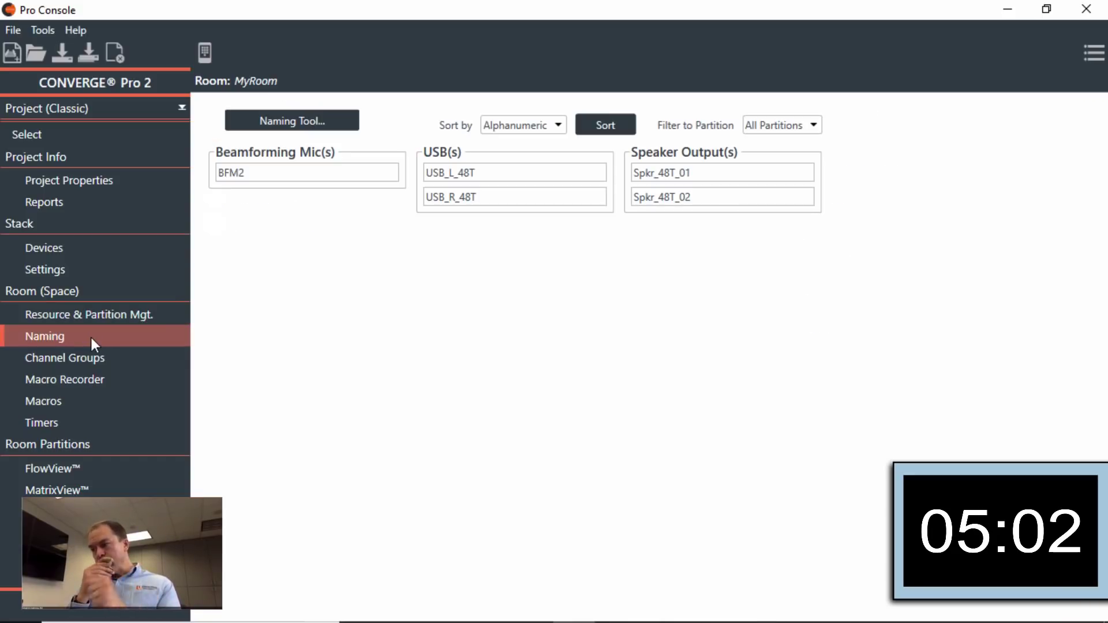
click(703, 176)
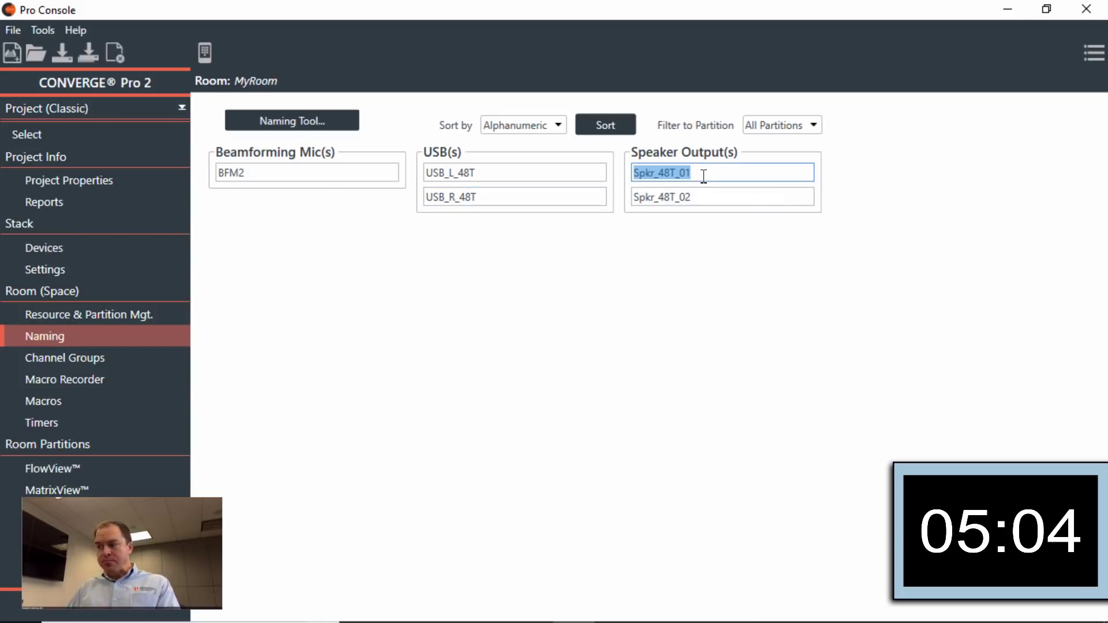
click(704, 176)
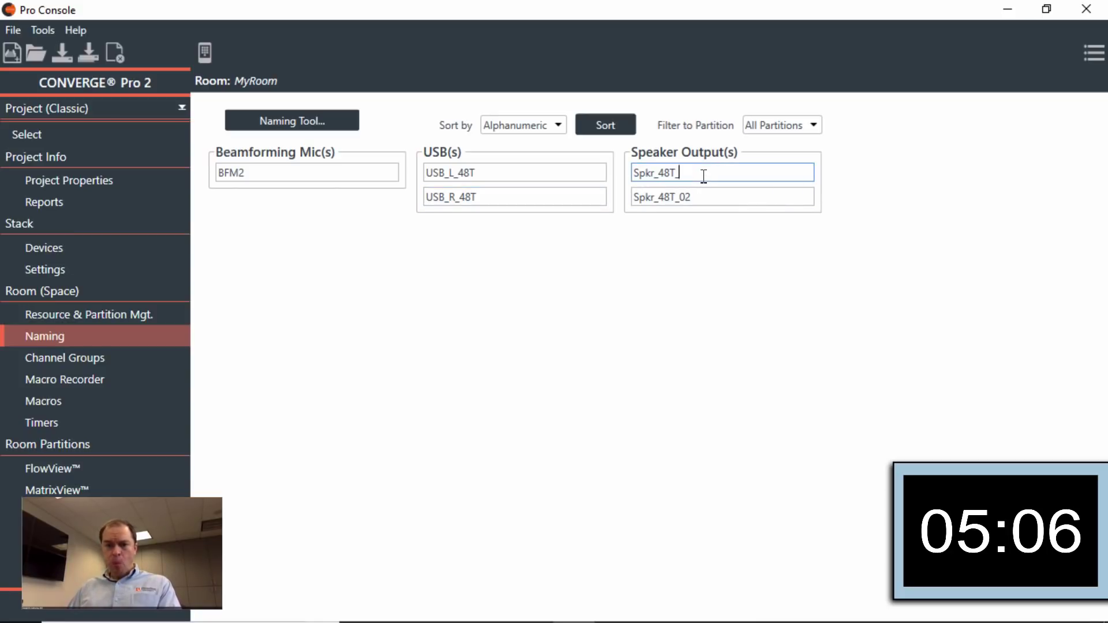
text(Left)
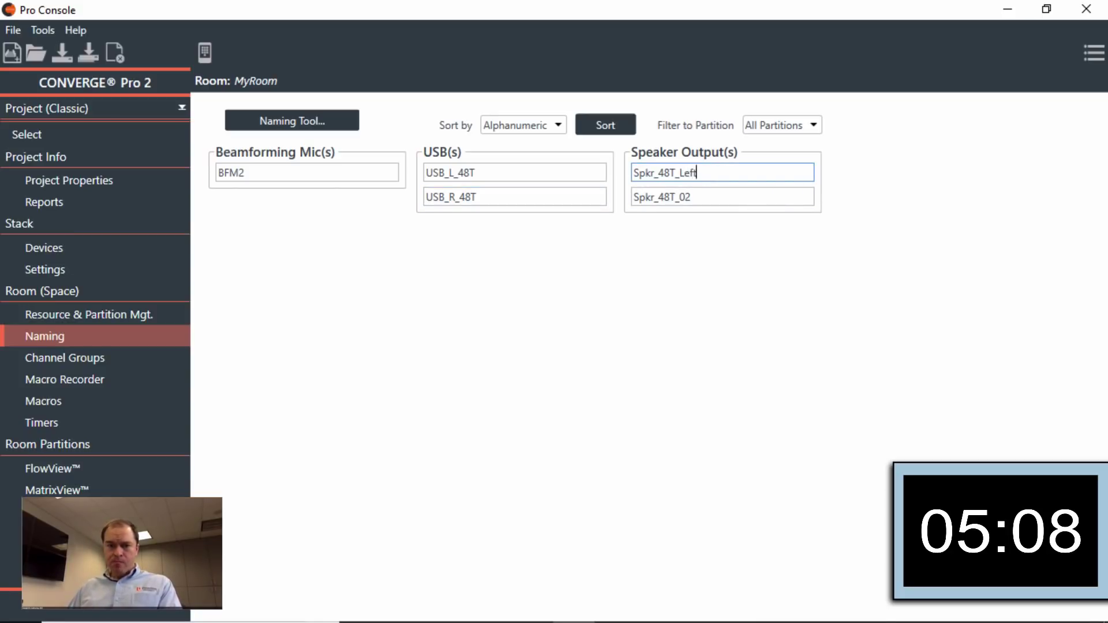
click(725, 196)
click(726, 197)
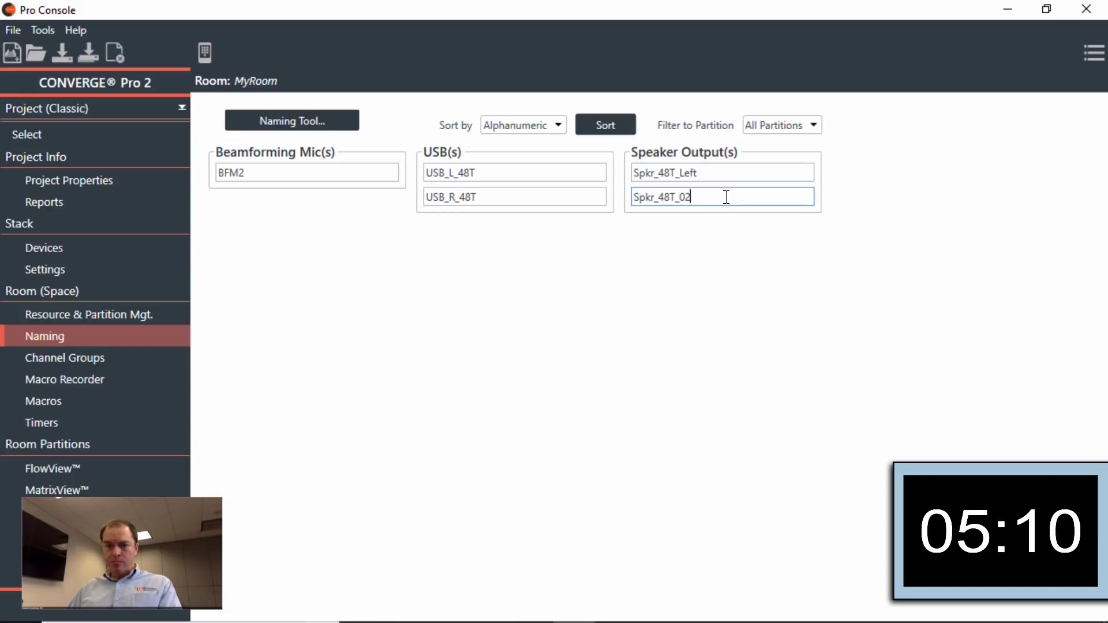
text(R)
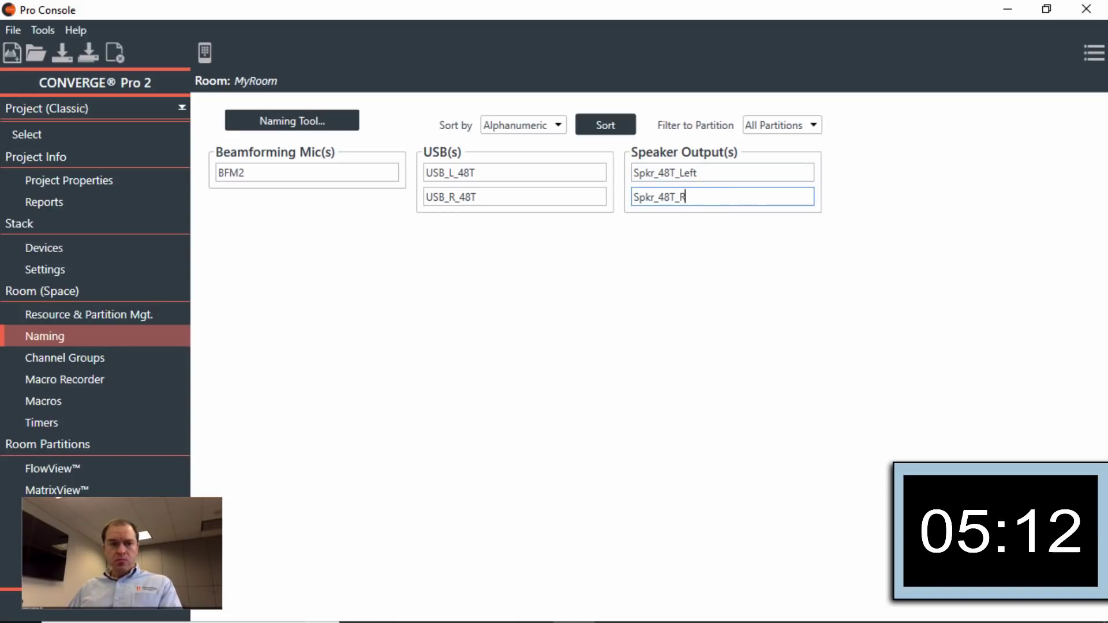
text(ight)
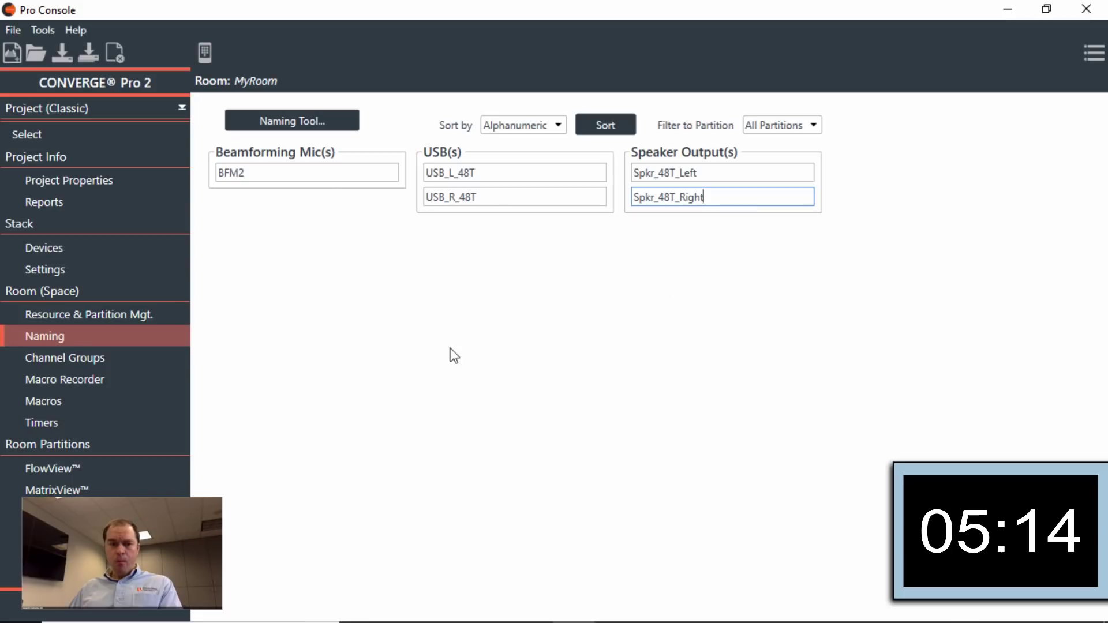
Show the Demo_Room partition's routing matrix in MatrixView with the zoom set to Large.
click(89, 489)
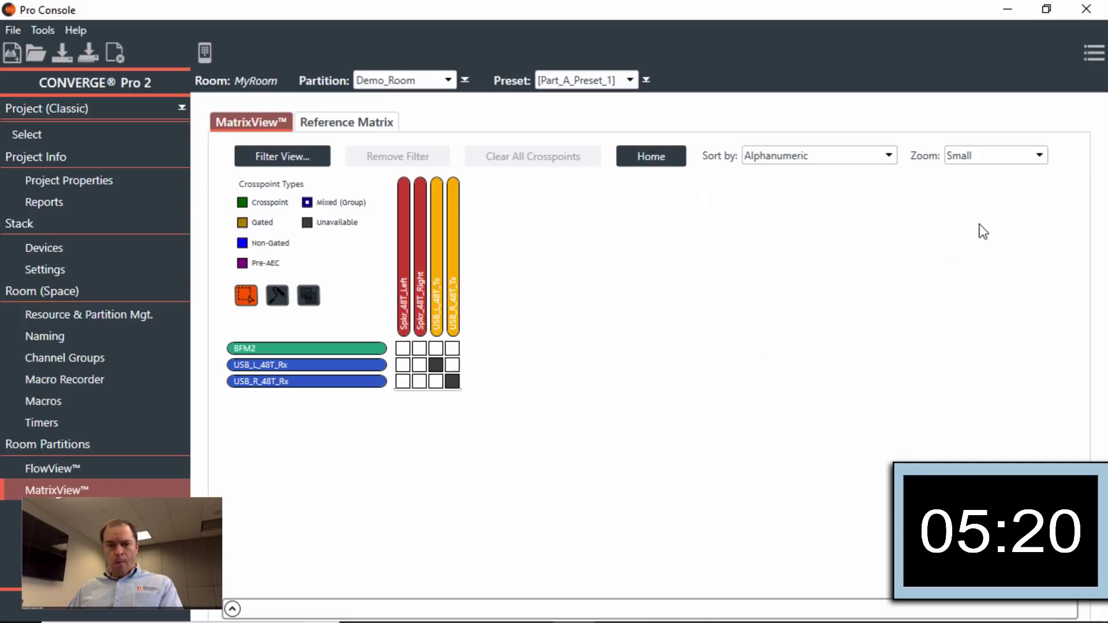
click(1038, 155)
click(1017, 212)
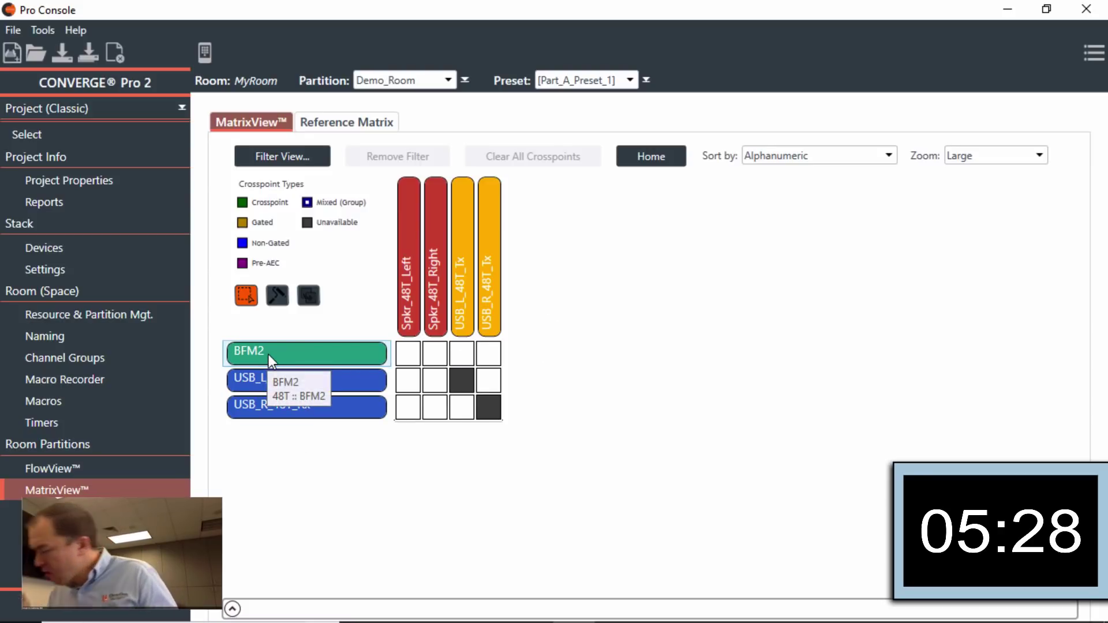
Route BFM2 to both USB Tx channels as gated crosspoints, and both USB Rx channels to the left and right speaker outputs.
click(462, 353)
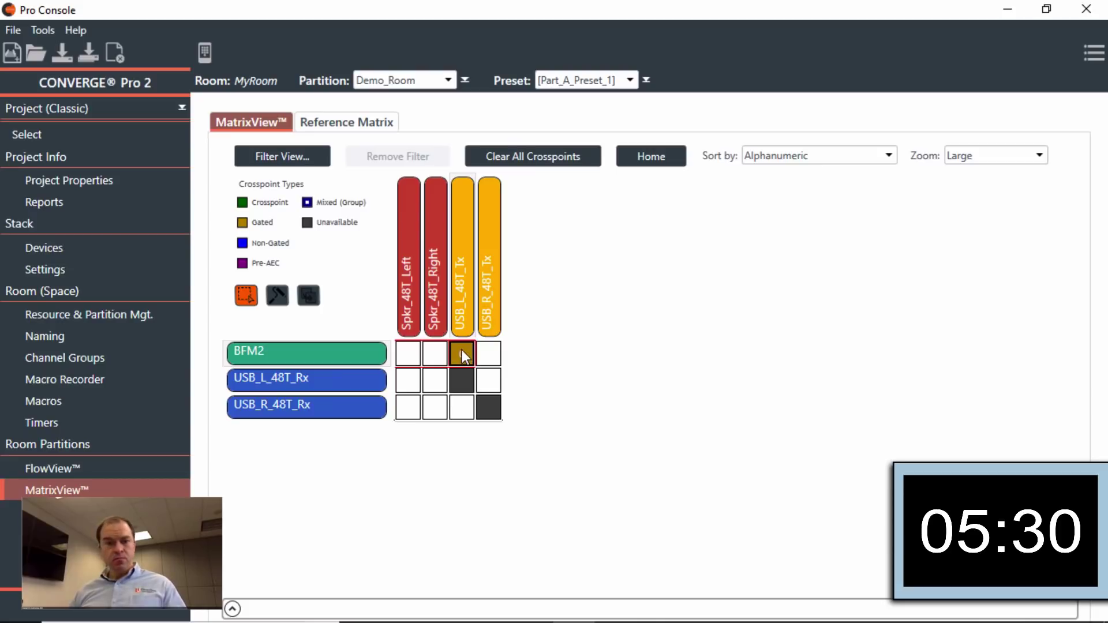
click(490, 353)
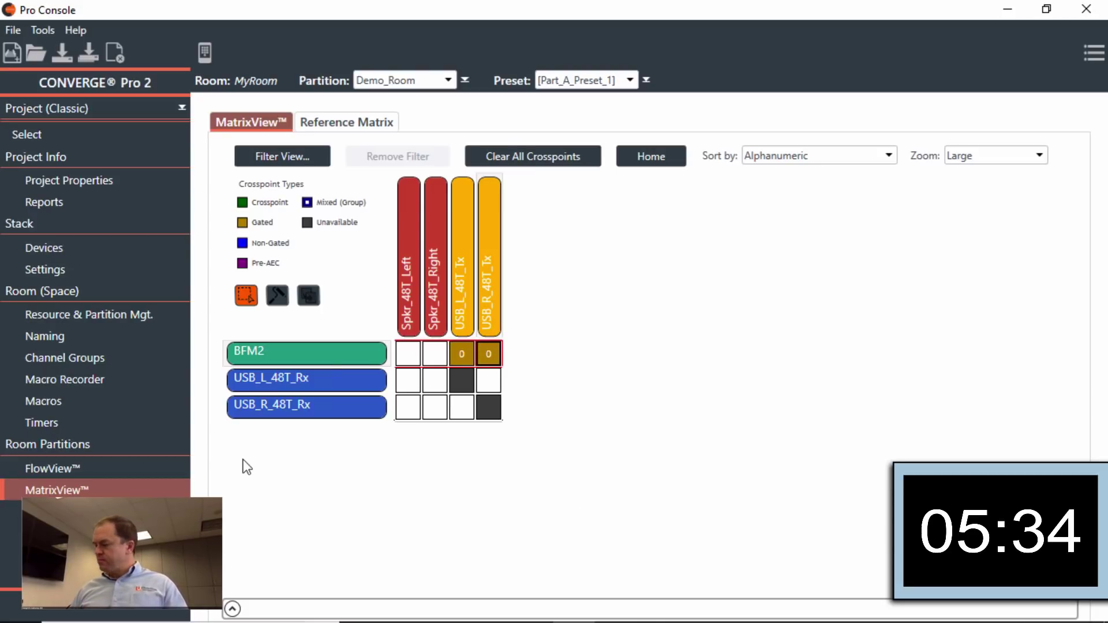
click(407, 378)
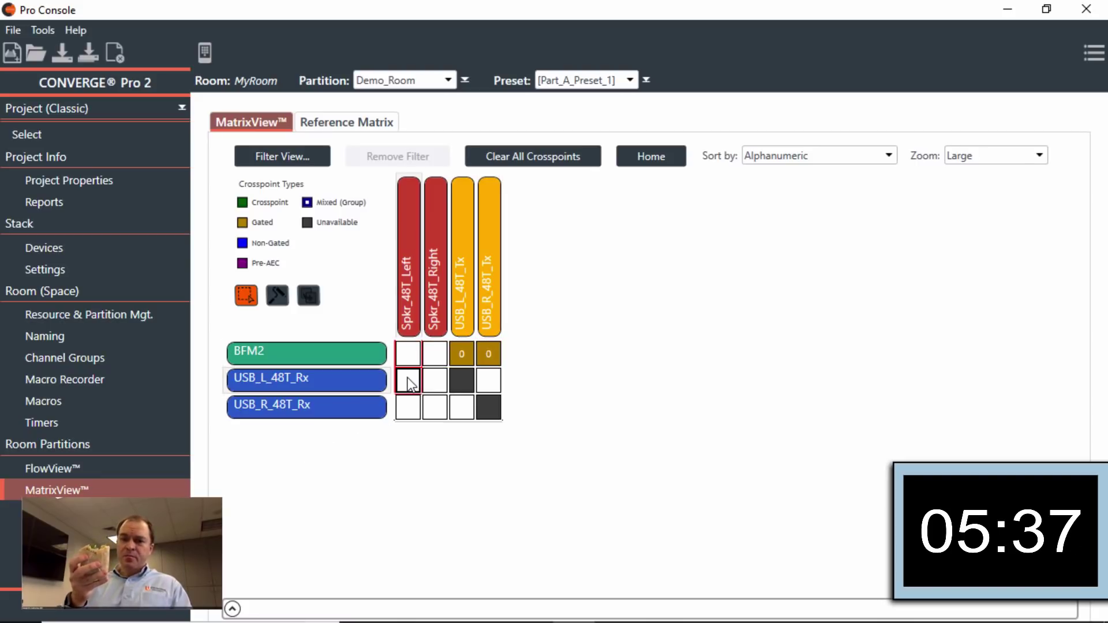
click(437, 383)
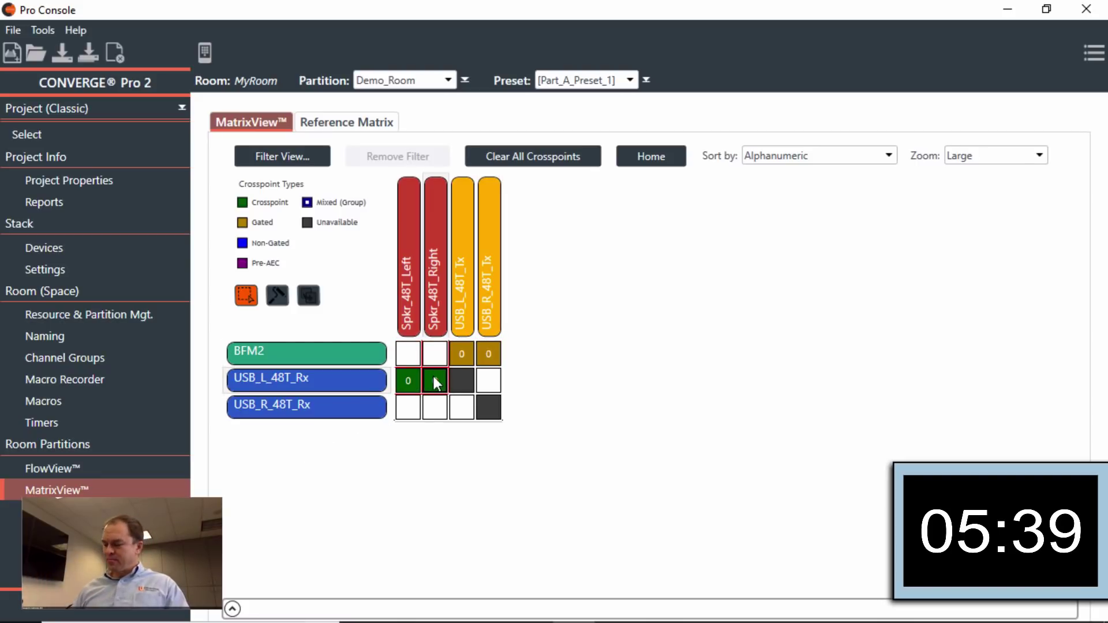
click(435, 408)
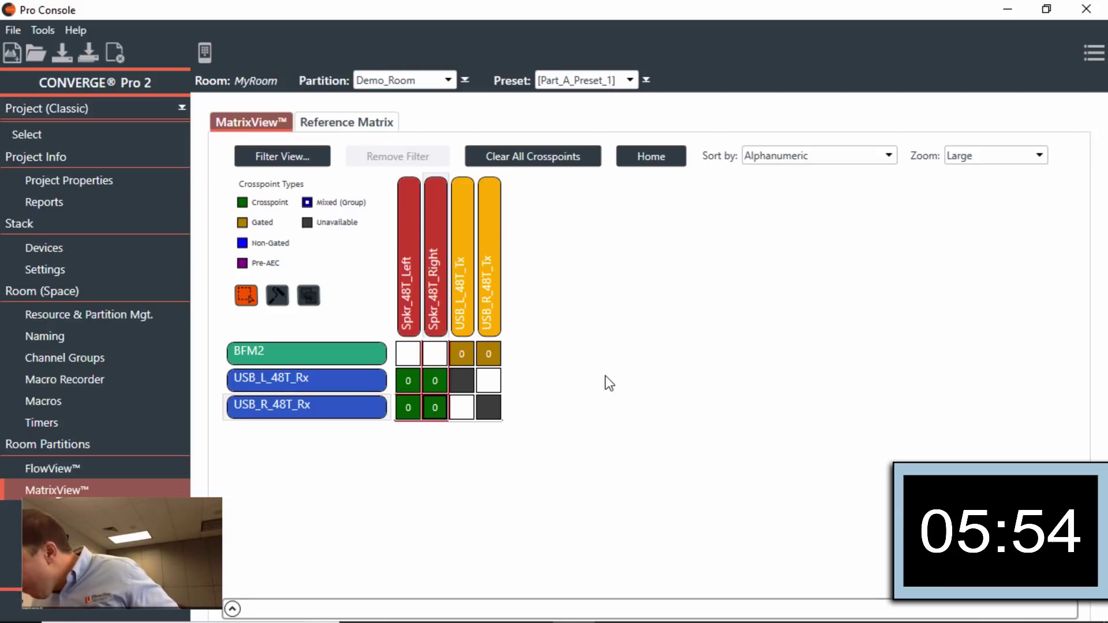
Add a standard reference to the Spkr_48T_Left output and assign it to BFM2 in the Reference Matrix.
click(352, 123)
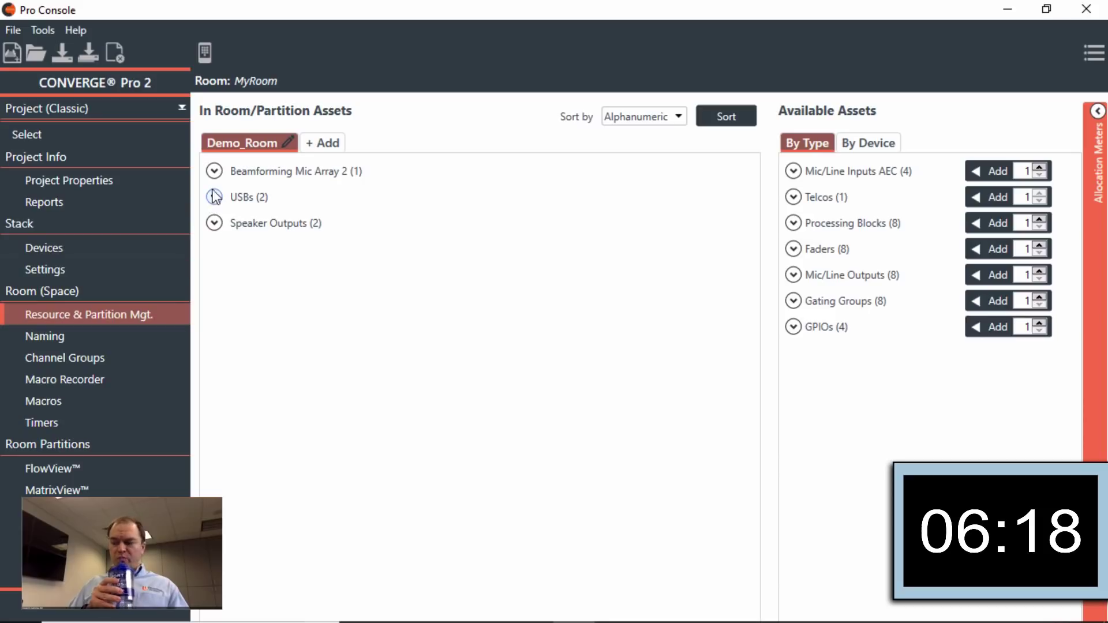
click(214, 224)
click(230, 248)
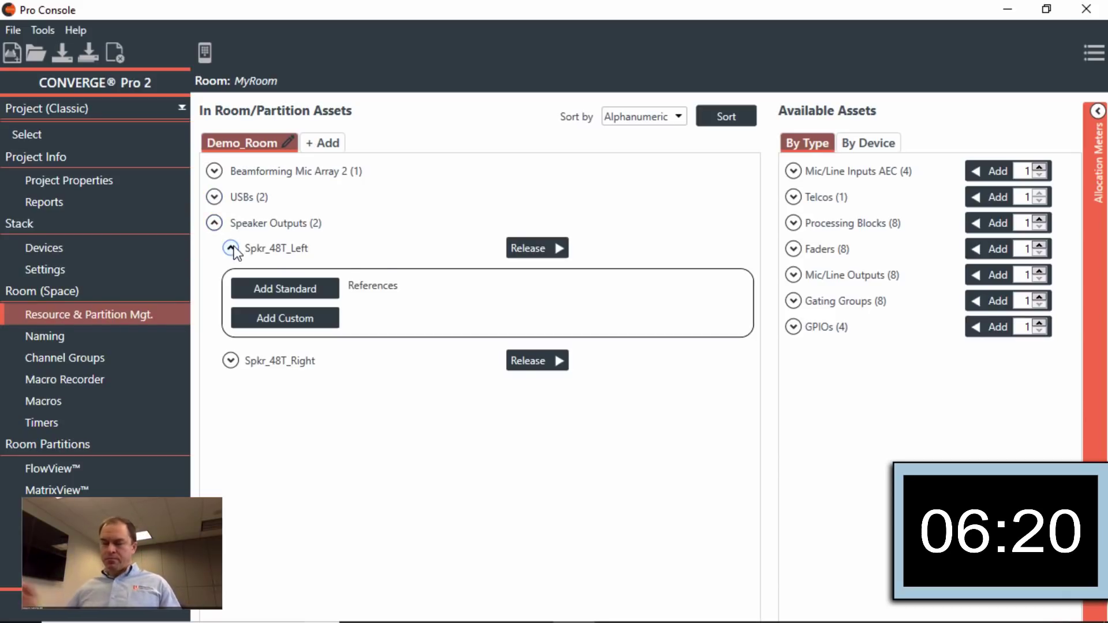
click(289, 290)
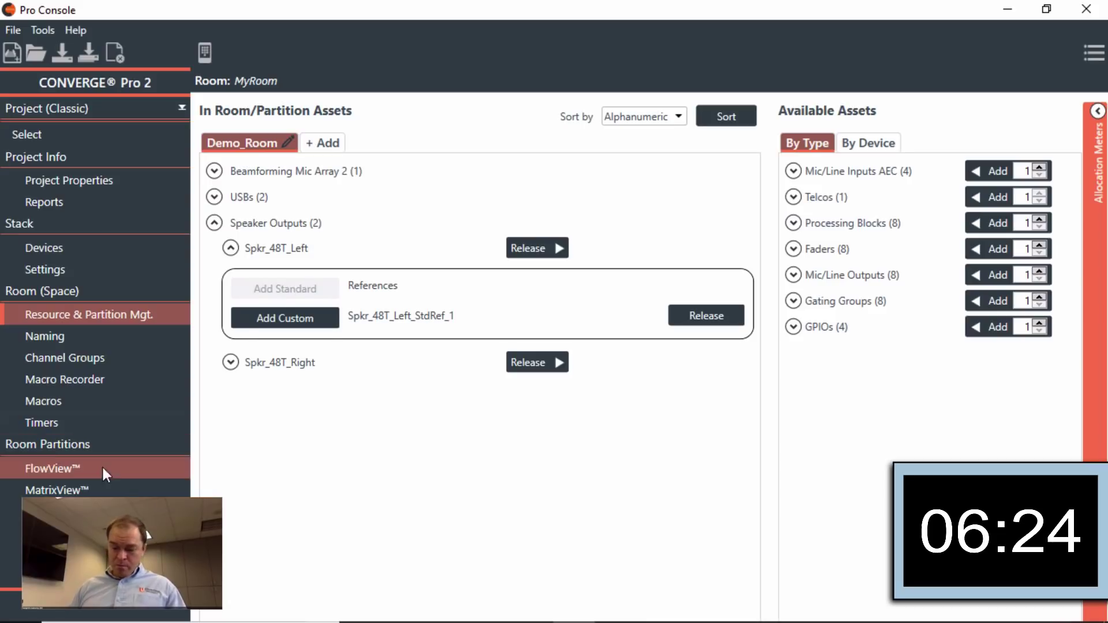
click(89, 489)
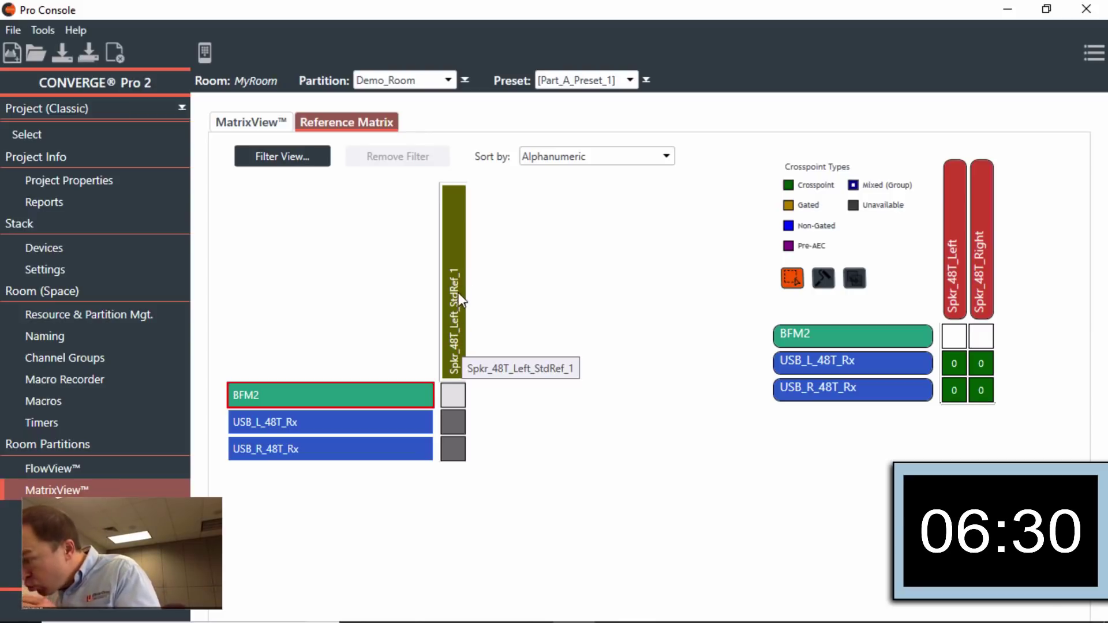
click(453, 396)
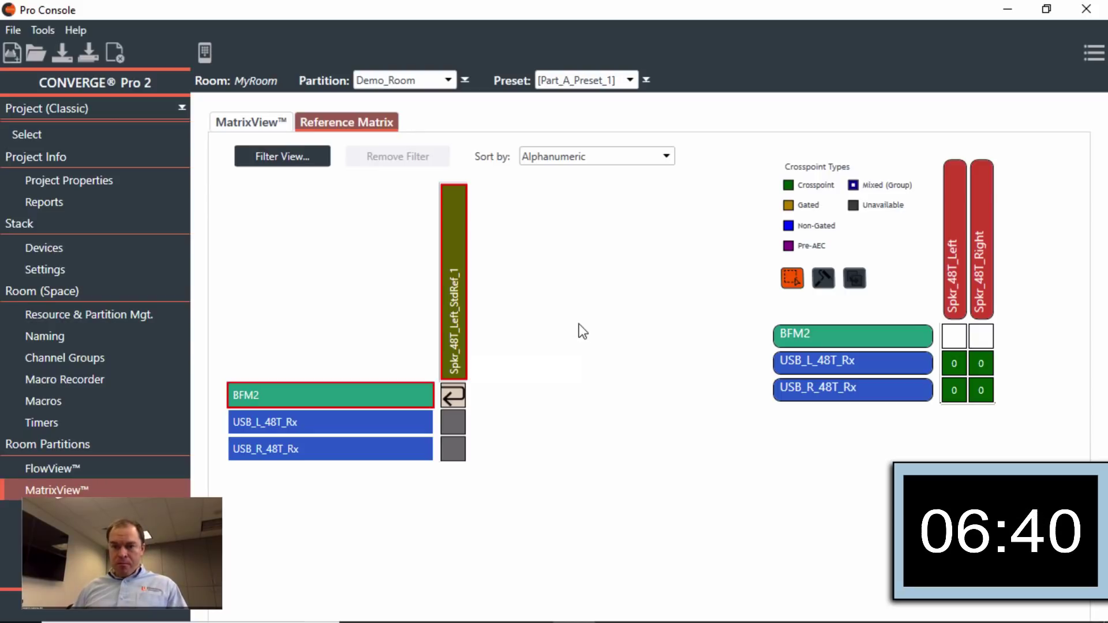
Save the project in the Projects folder under the file name Demo.
click(88, 53)
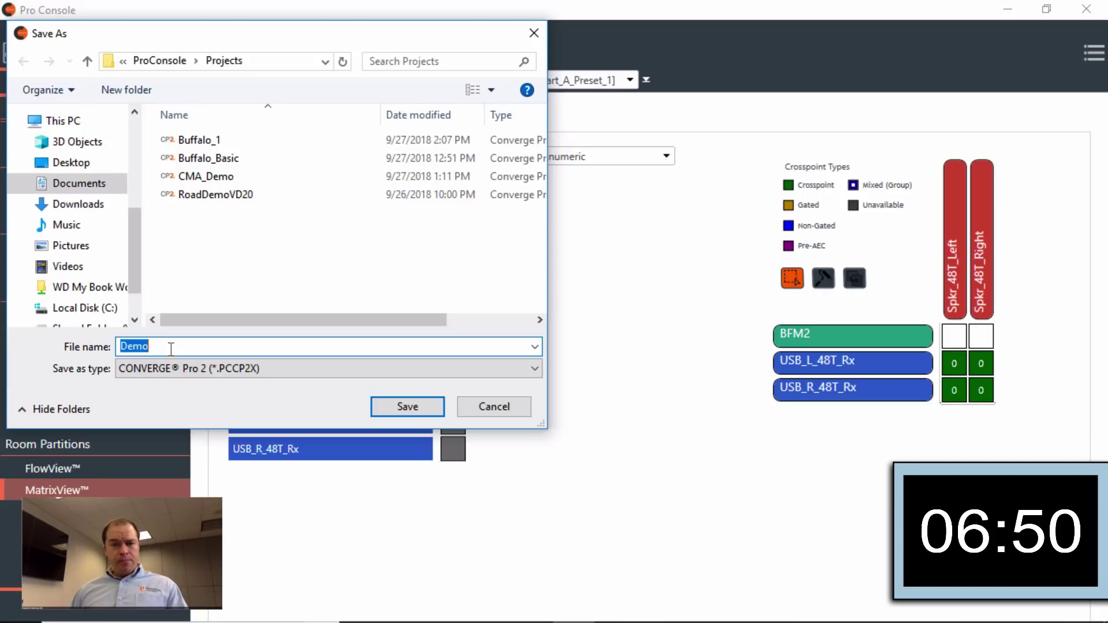
click(401, 402)
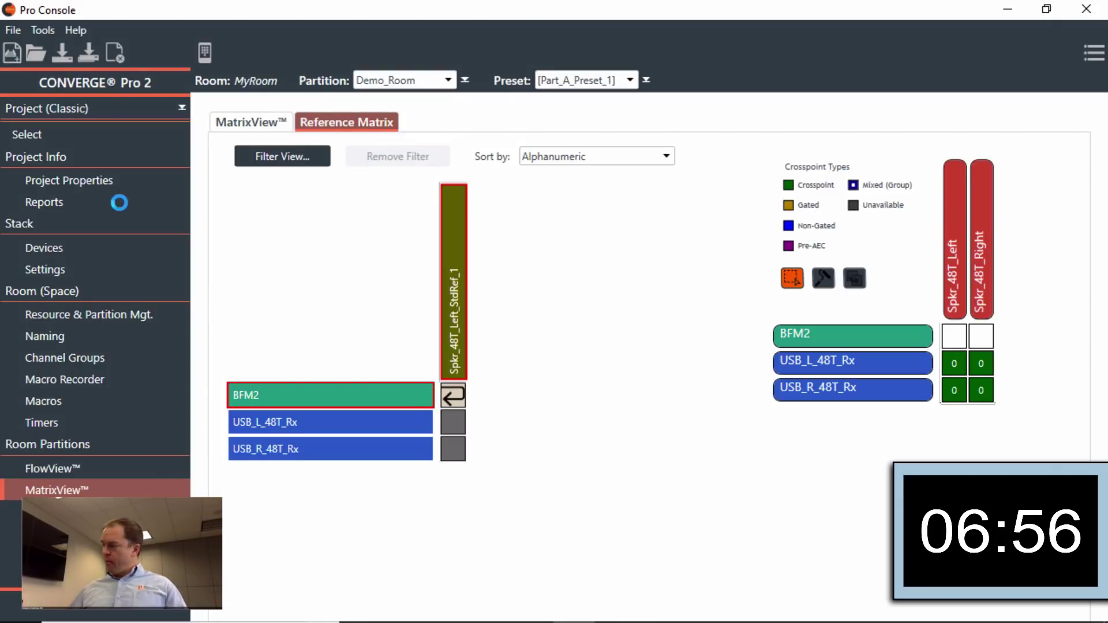
Connect to the discovered 48T in the Demo stack and confirm the login credentials.
click(95, 133)
click(231, 160)
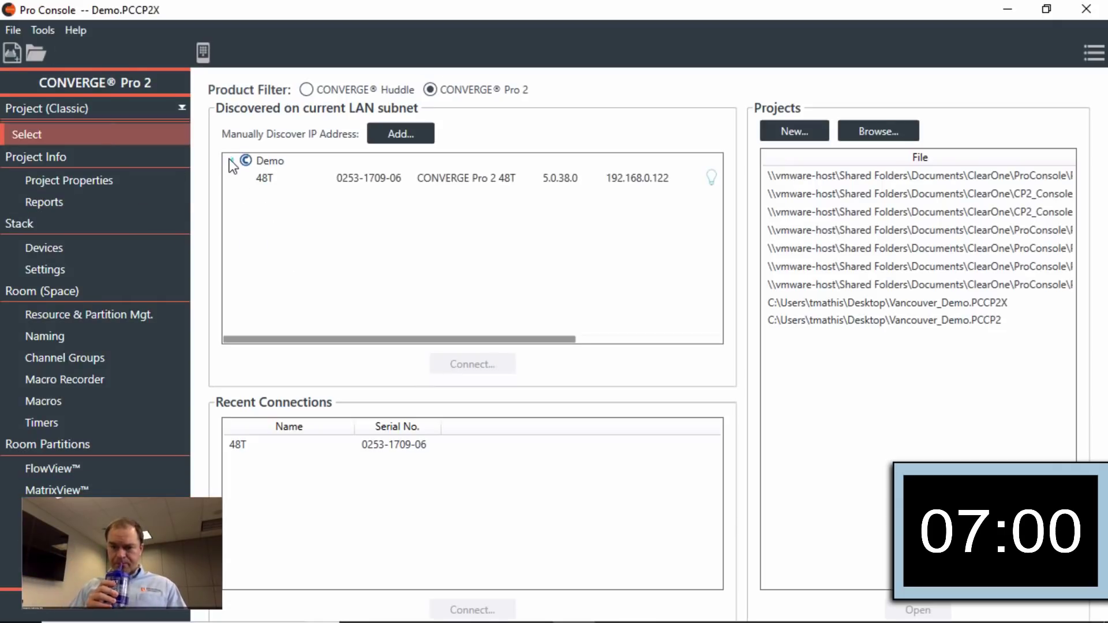
click(313, 182)
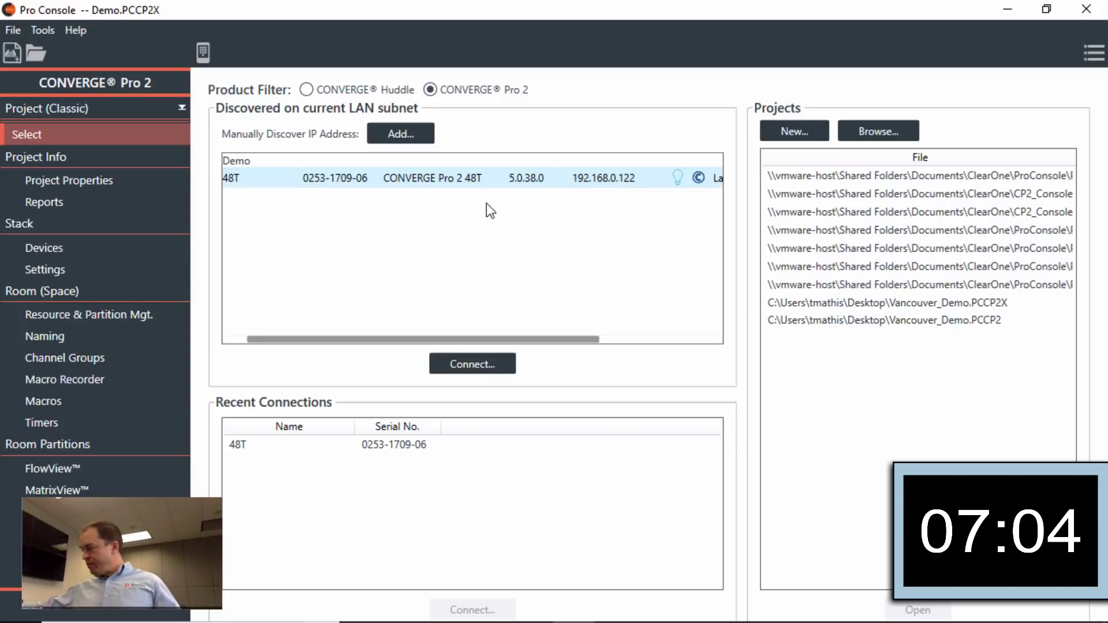
click(500, 361)
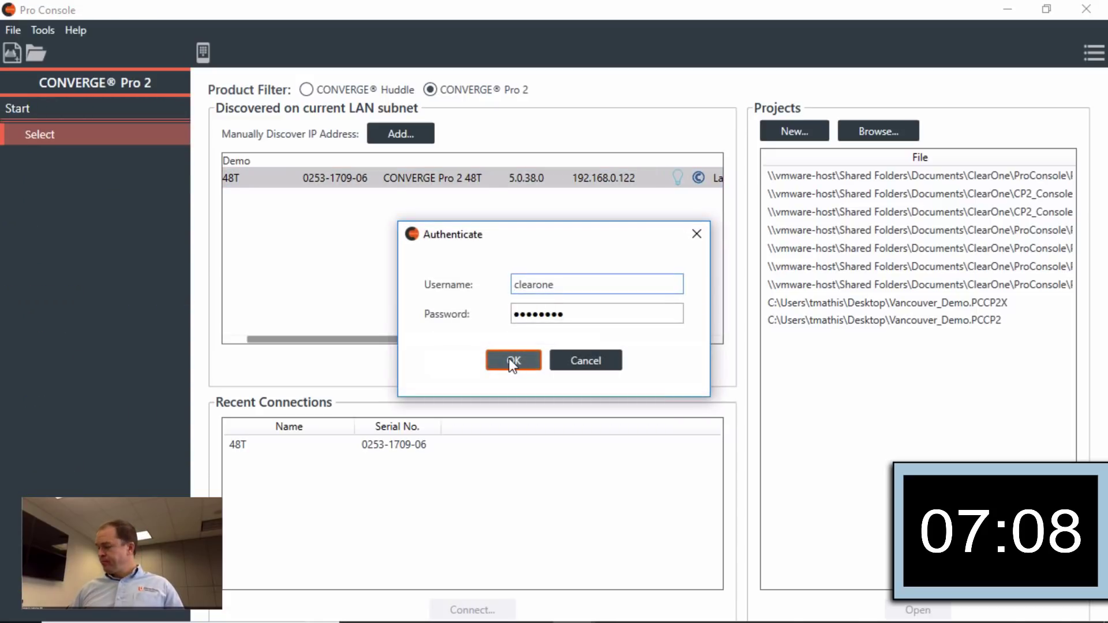
click(512, 363)
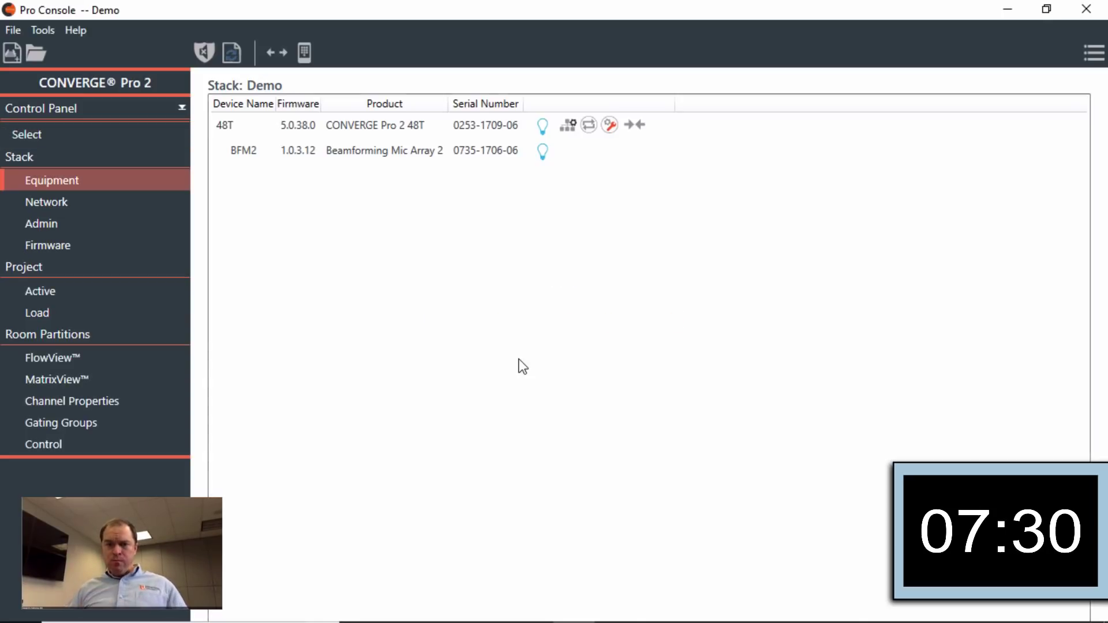
Load the saved Demo project file to the connected stack.
click(119, 312)
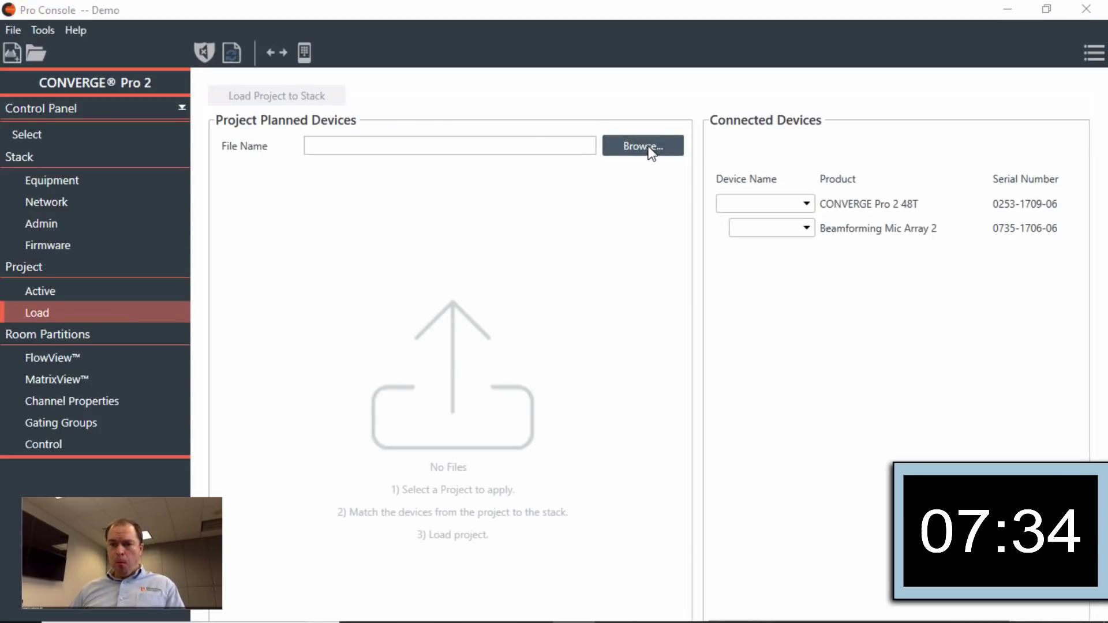
click(649, 147)
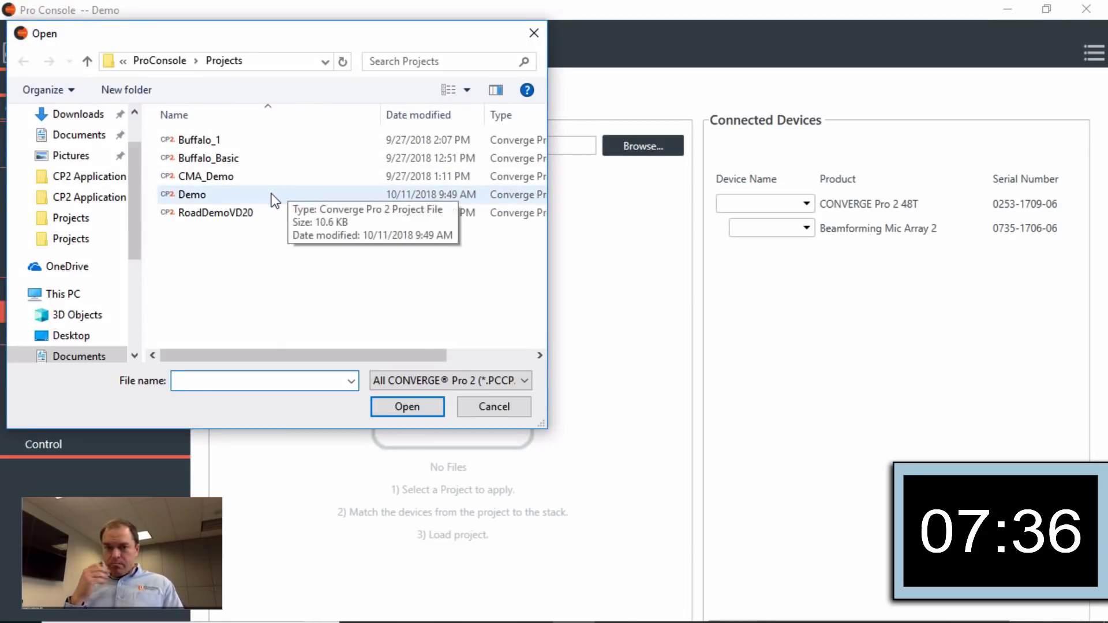
click(271, 194)
click(414, 403)
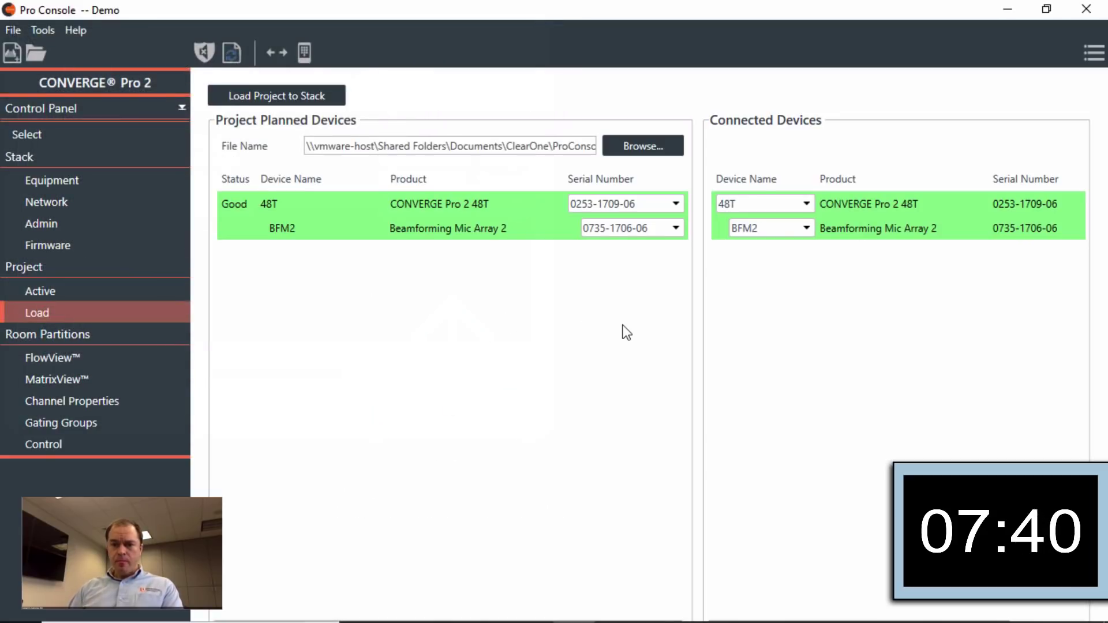
click(294, 100)
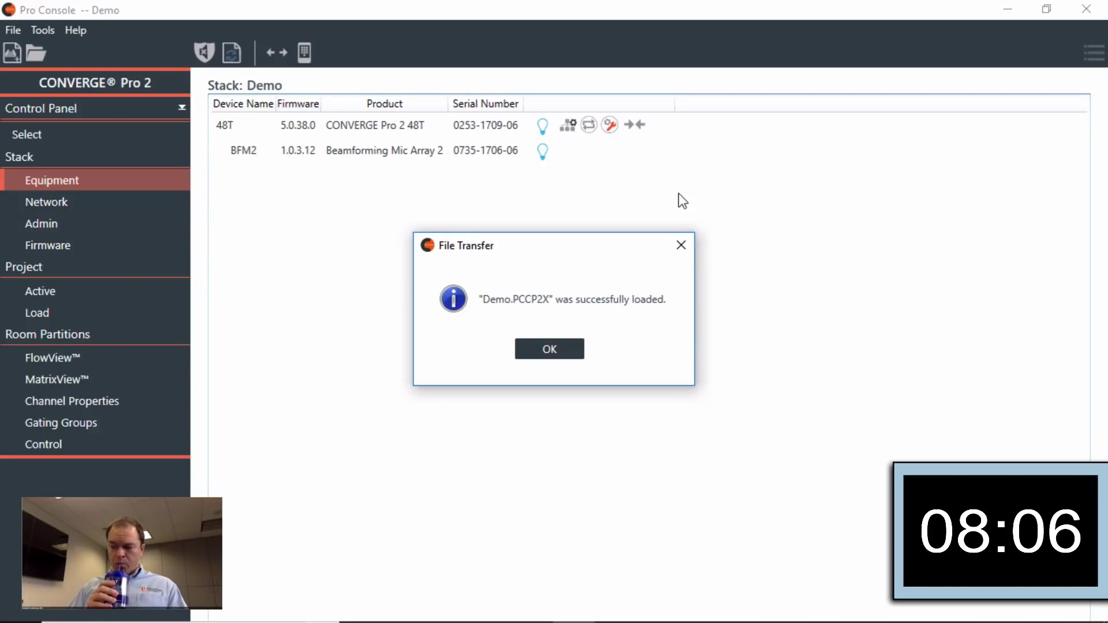
click(541, 351)
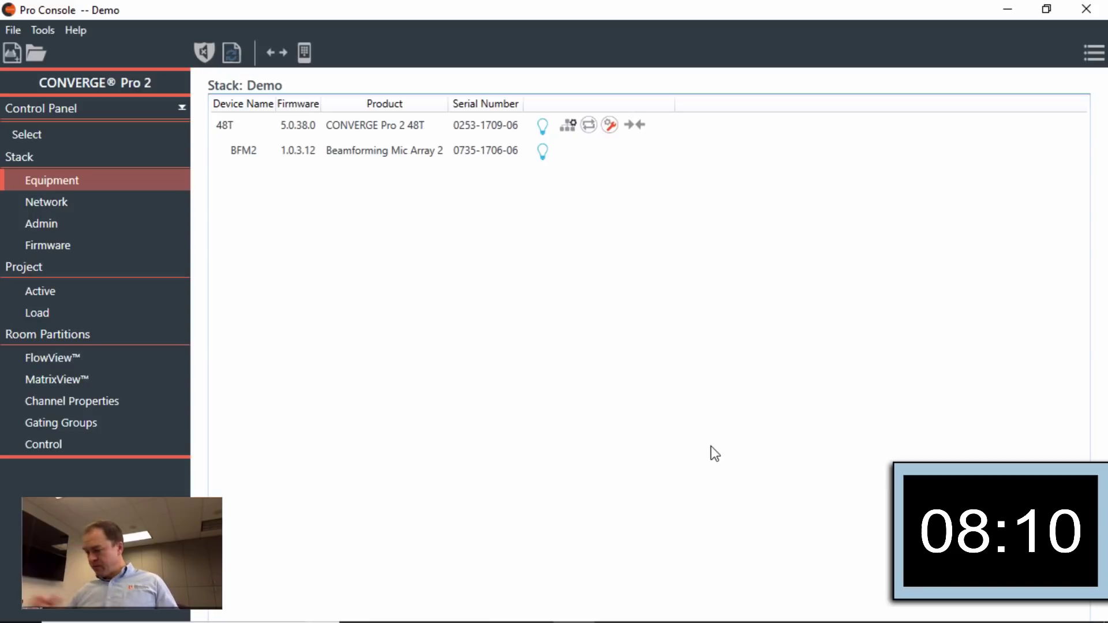